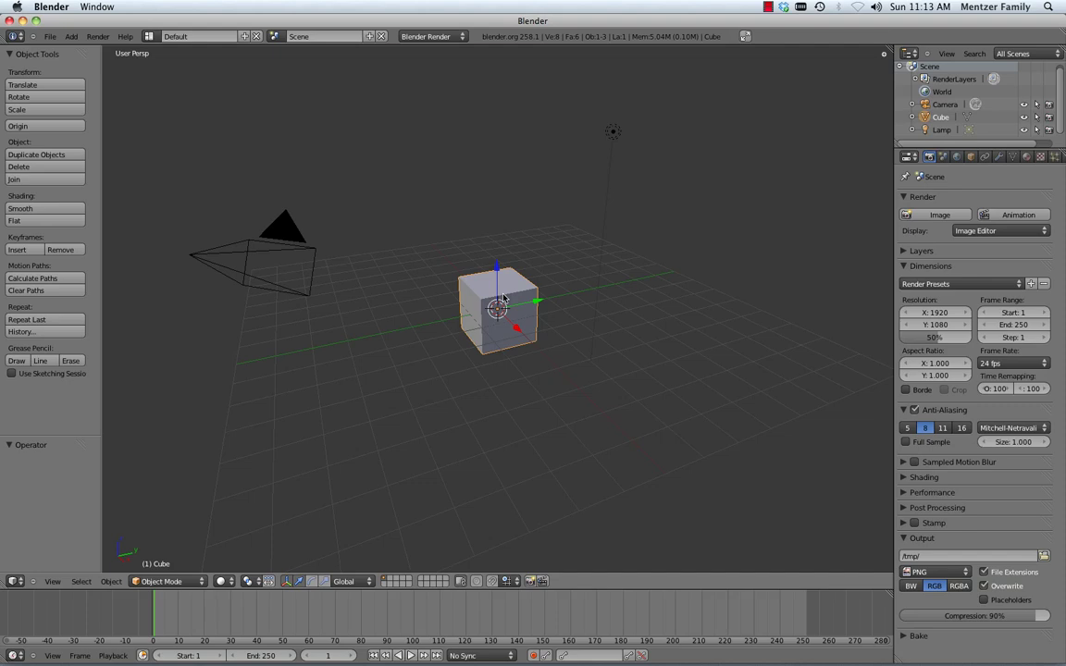
Delete the default cube and switch to Top view with Numpad 7
key(x)
click(505, 299)
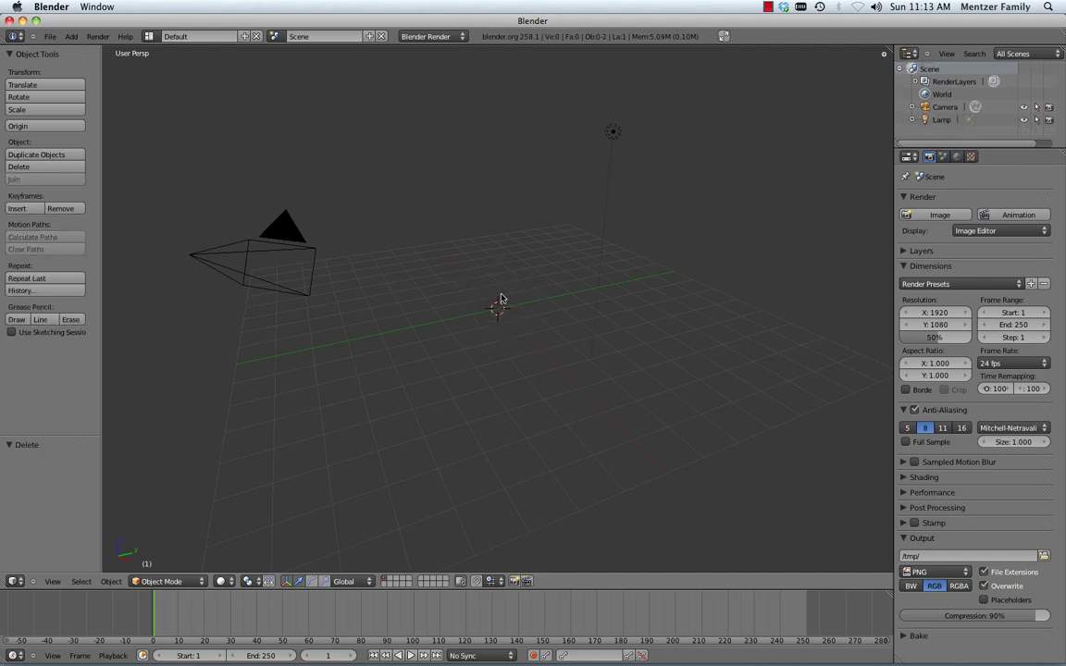
key(KP_7)
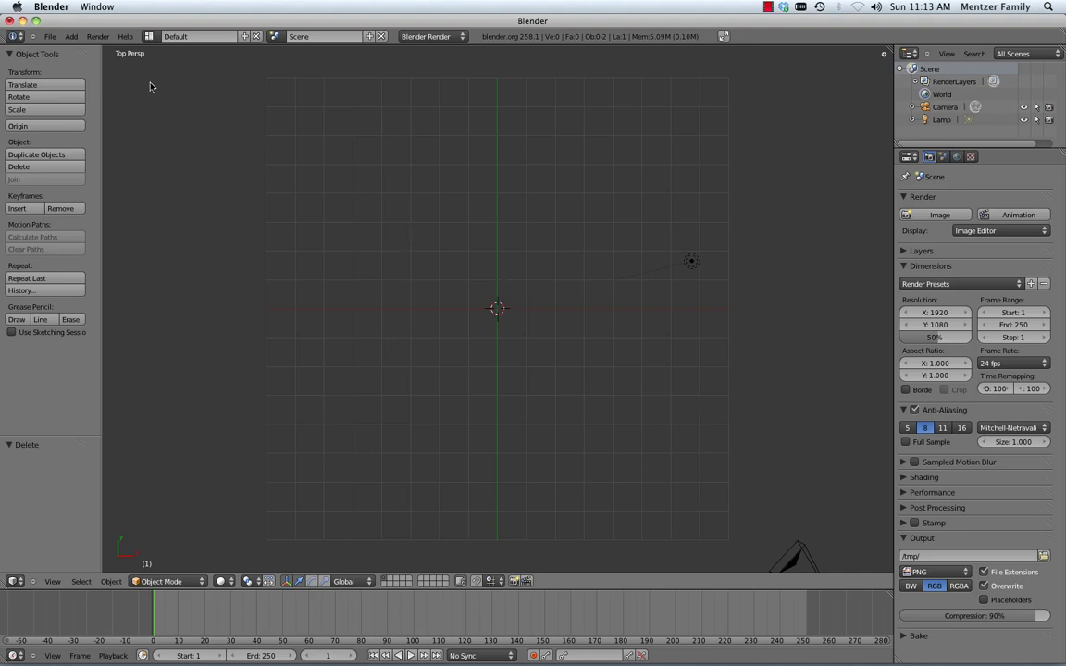
Add a Bezier circle at the scene origin
click(72, 38)
mouse_move(82, 62)
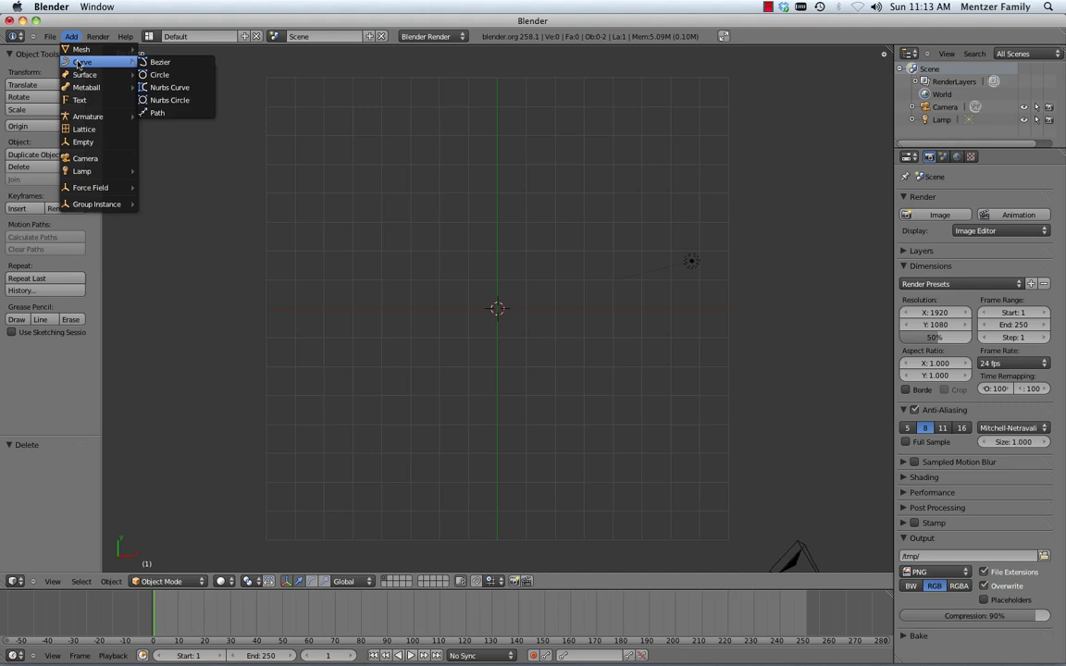
click(159, 75)
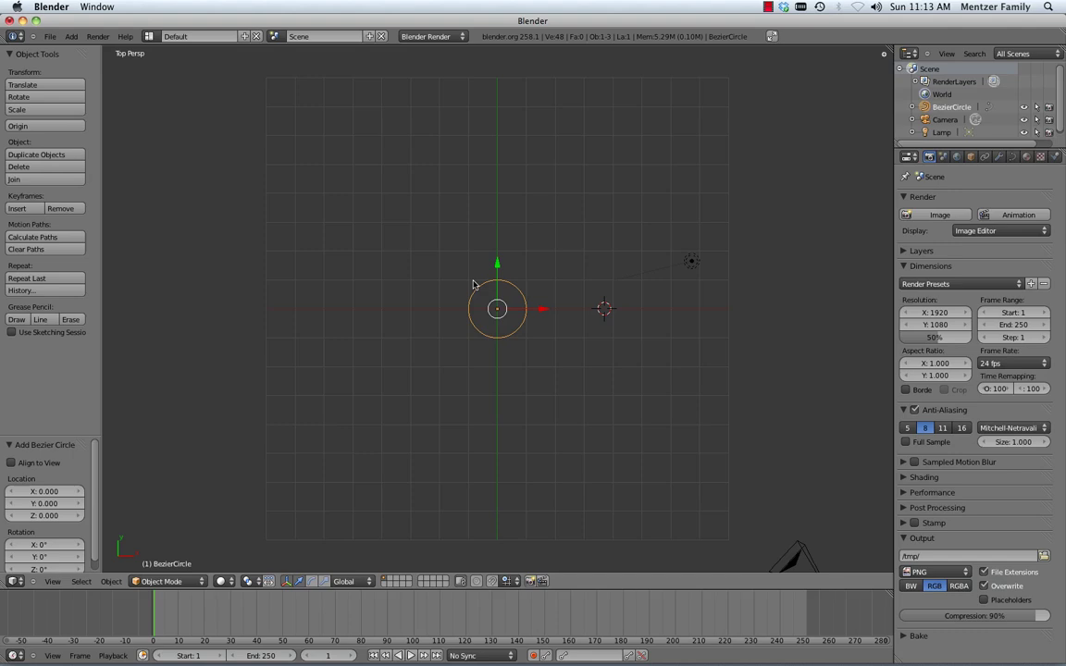
Add a Bezier curve beside the circle at X 3.690
click(71, 36)
mouse_move(79, 62)
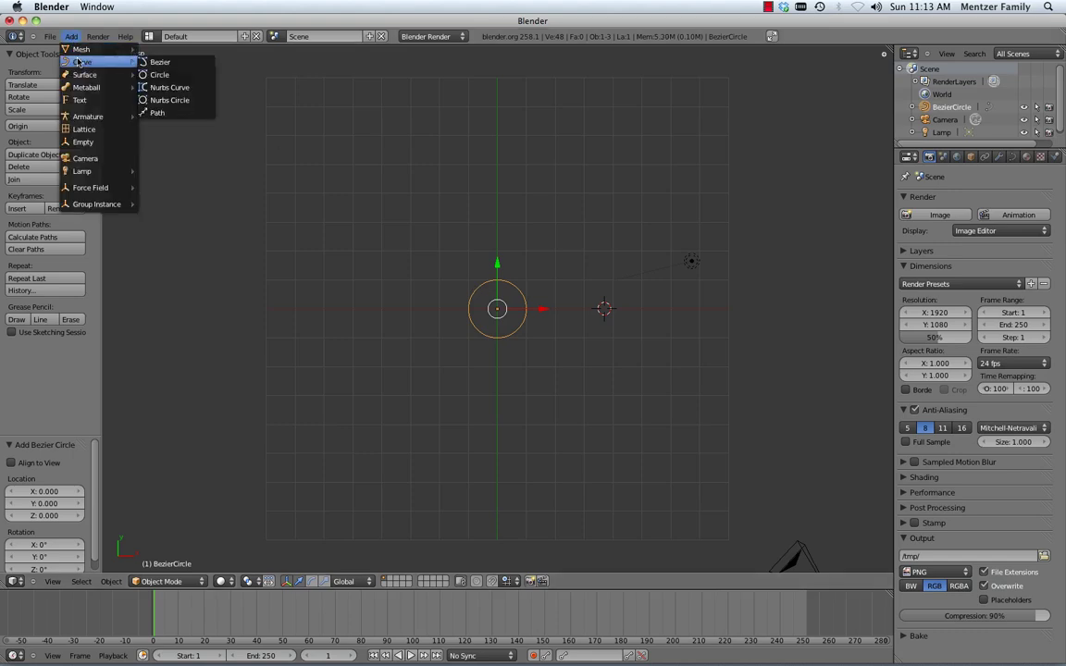
click(158, 62)
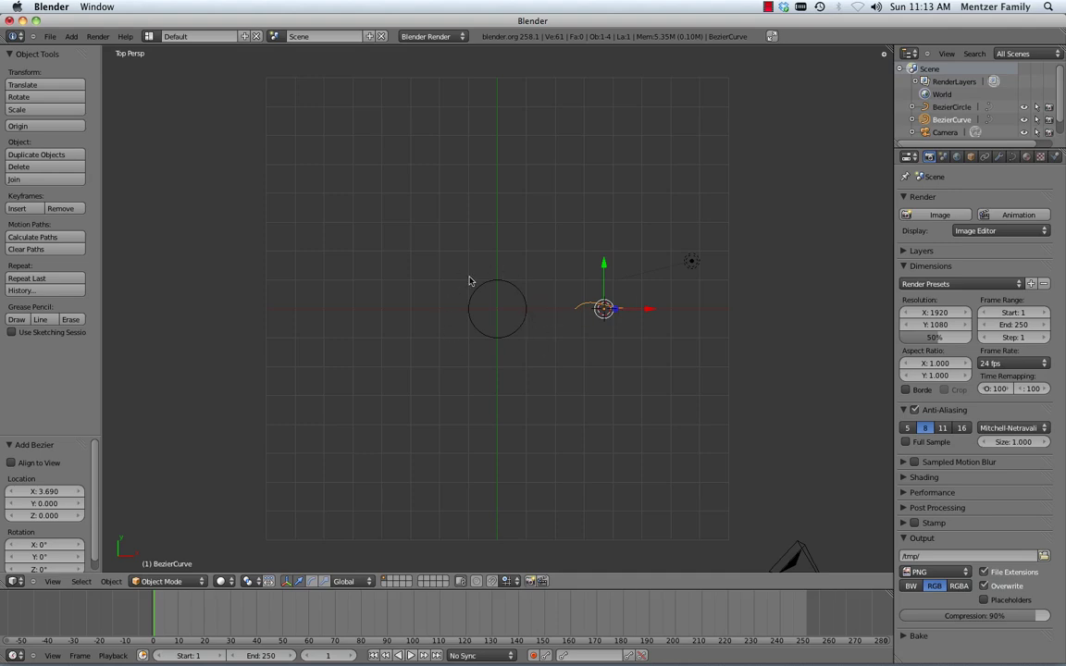
Set the Bezier circle's Bevel Object to BezierCurve in its Curve data settings
right_click(525, 310)
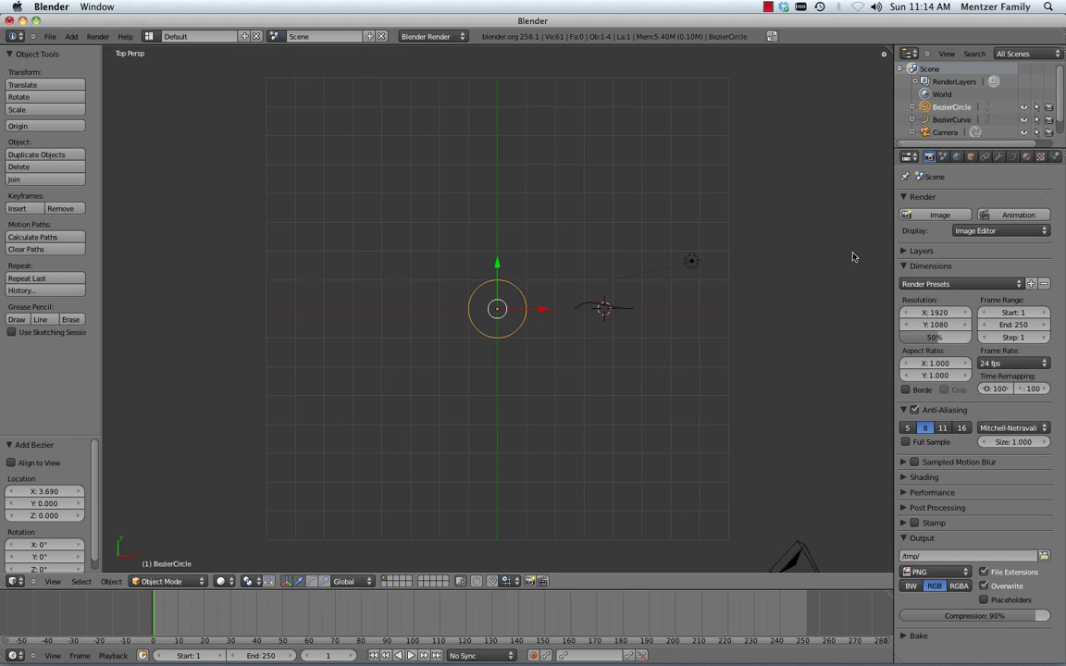
click(1013, 158)
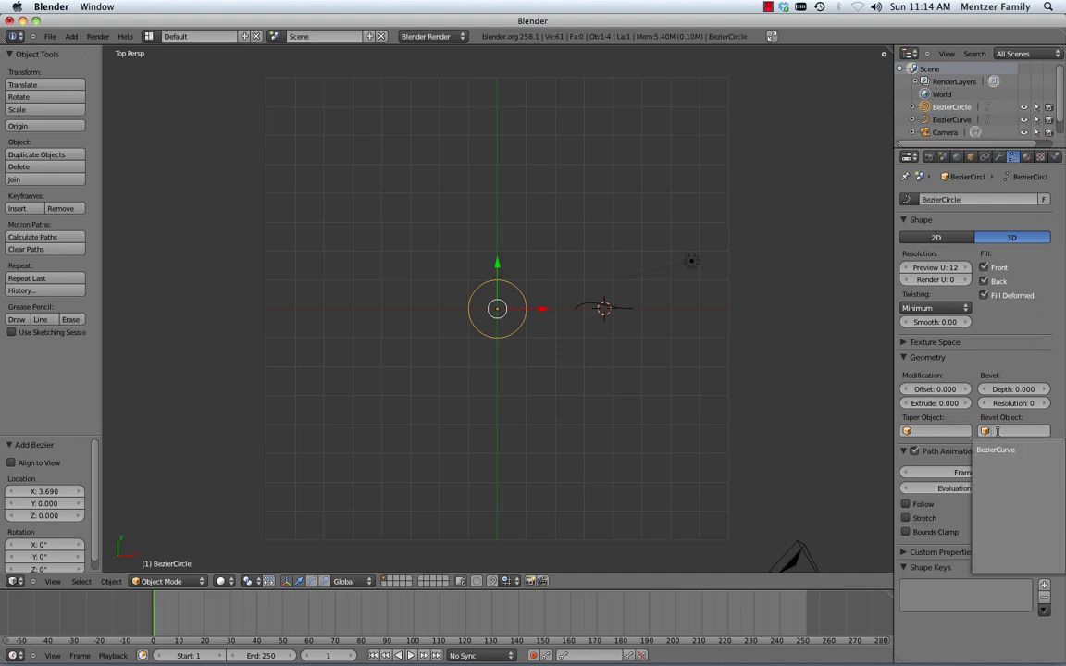
click(1004, 432)
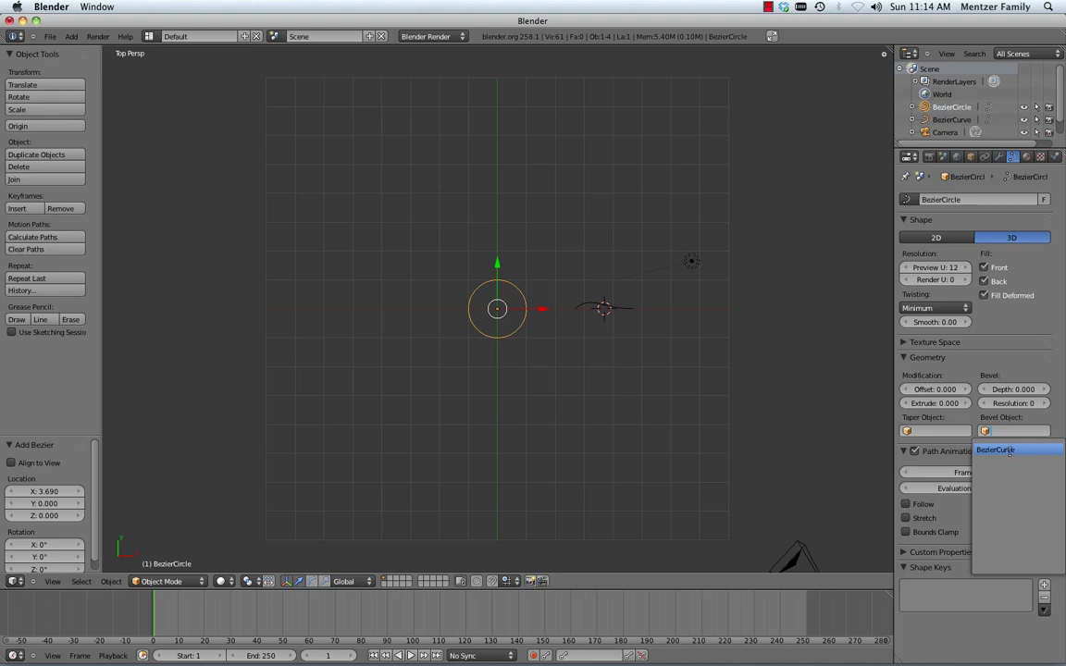
click(1021, 450)
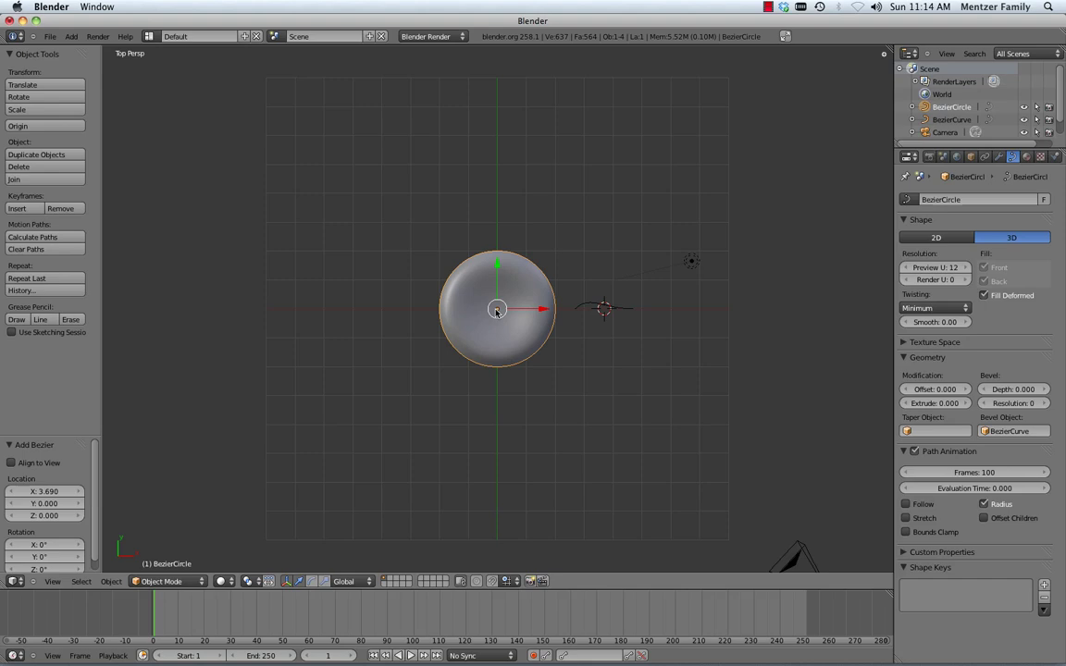
Split the 3D view in two, hide the right tool shelf and set that area to Front view
right_click(588, 44)
click(558, 61)
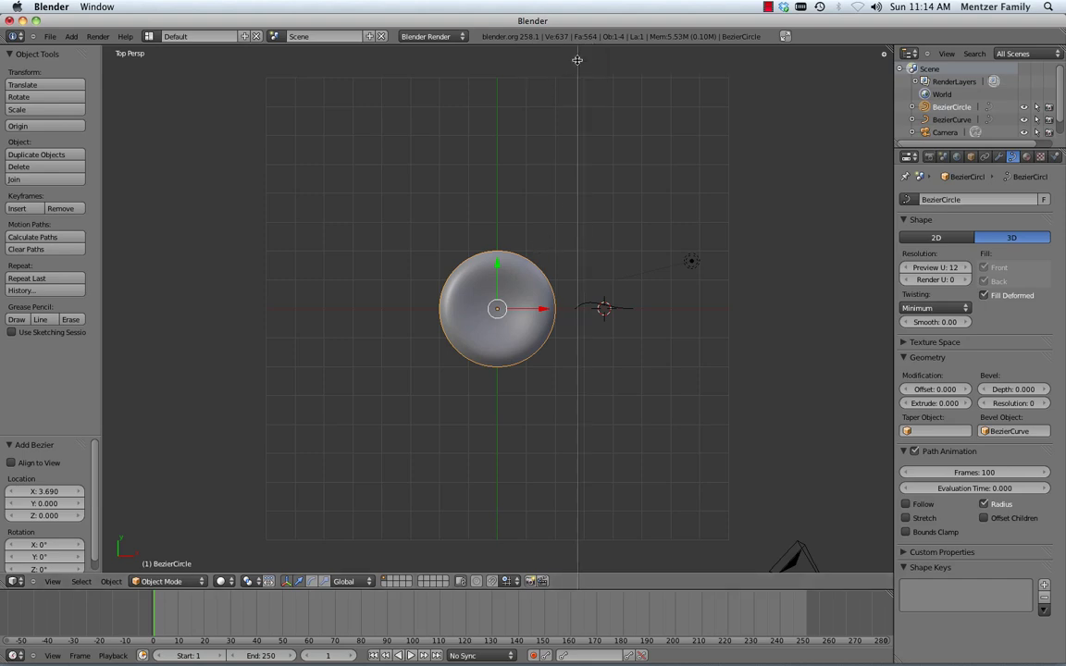
click(565, 103)
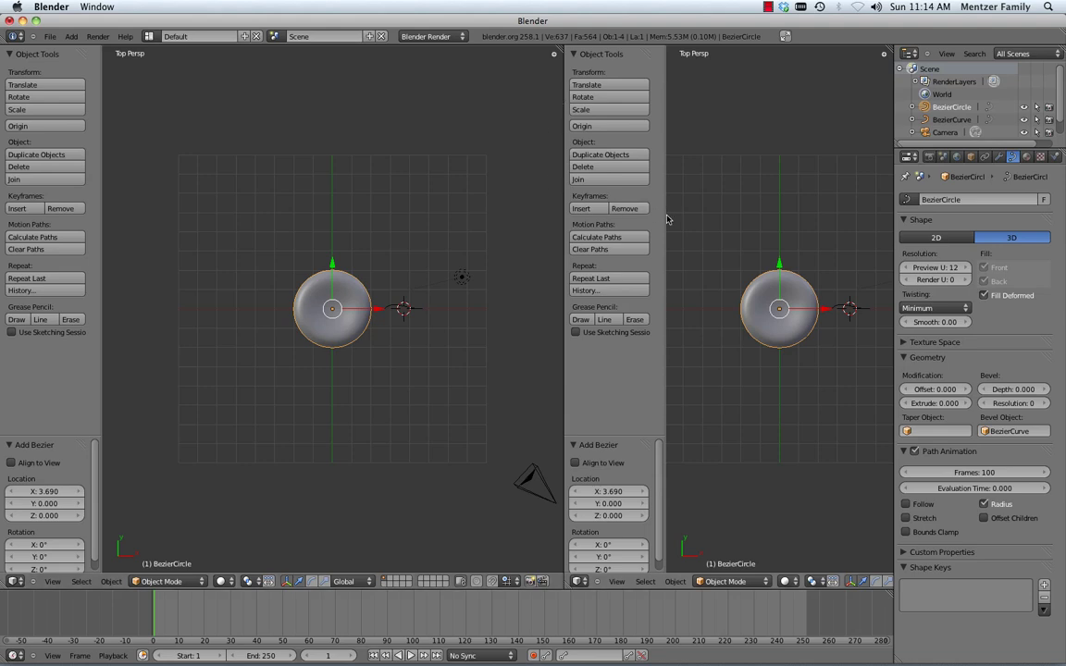
drag(664, 217, 498, 222)
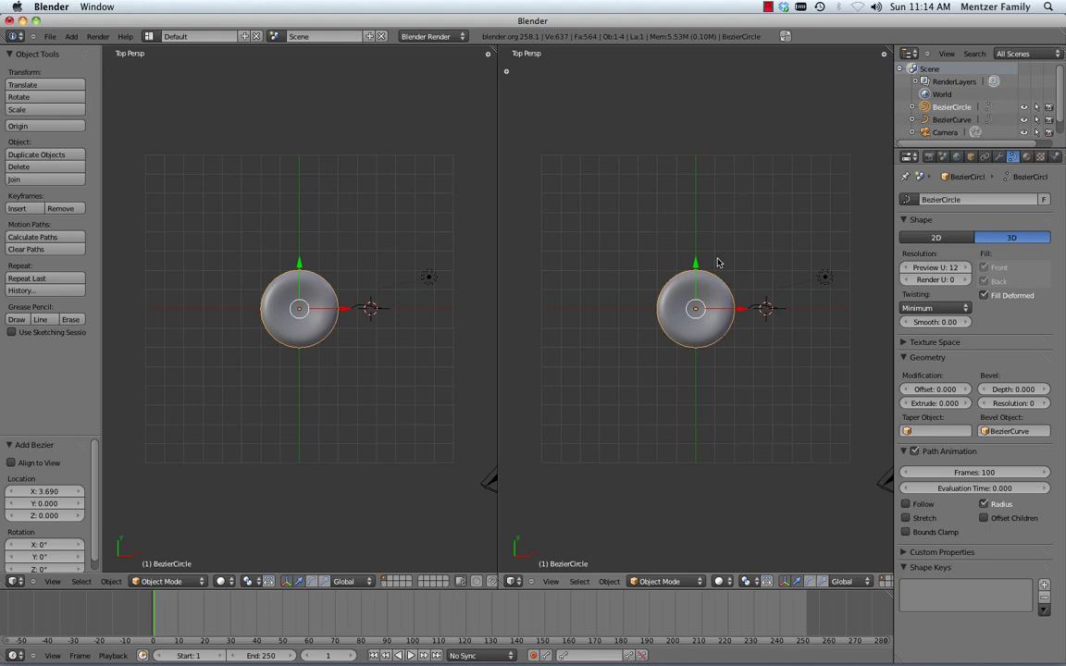
scroll(717, 263, up, 4)
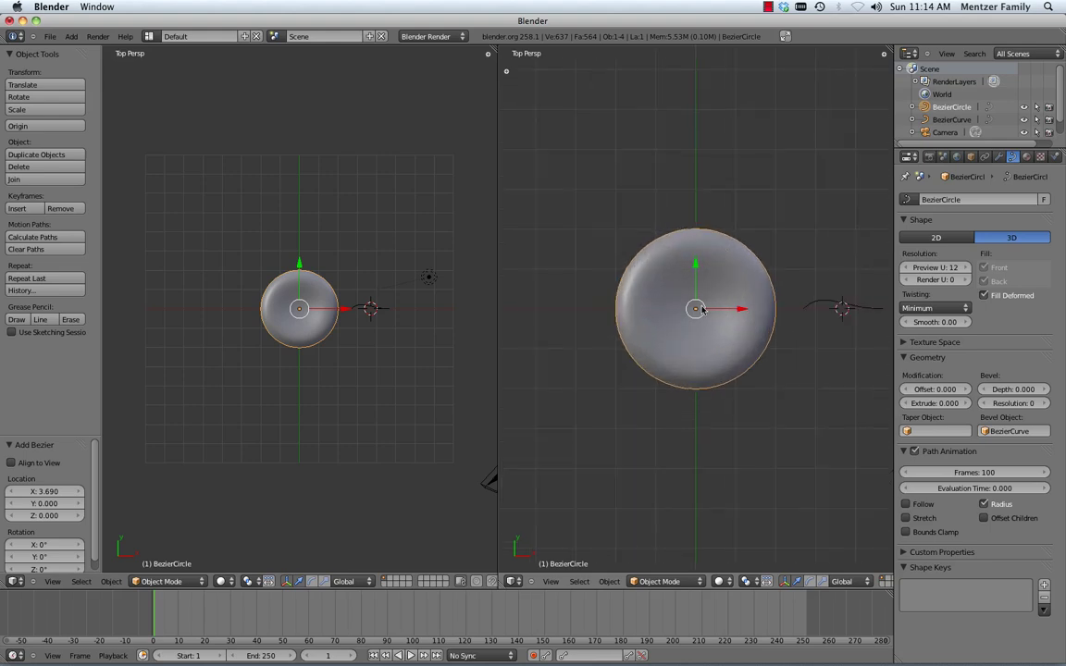
key(KP_1)
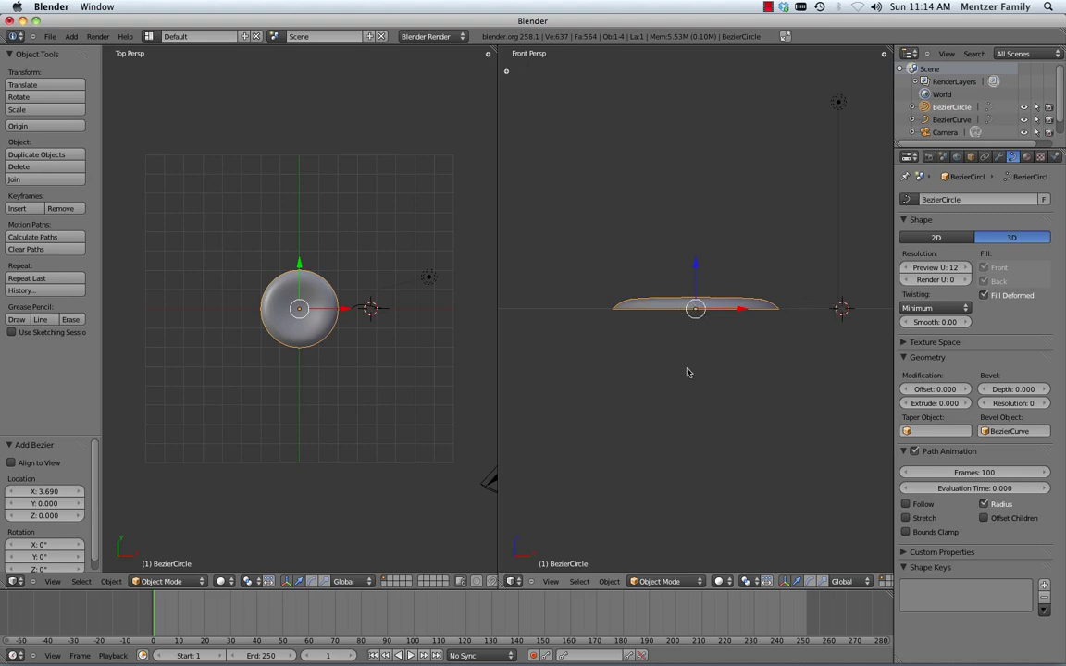
Select the Bezier curve profile and zoom and pan to centre it in the top view
right_click(377, 313)
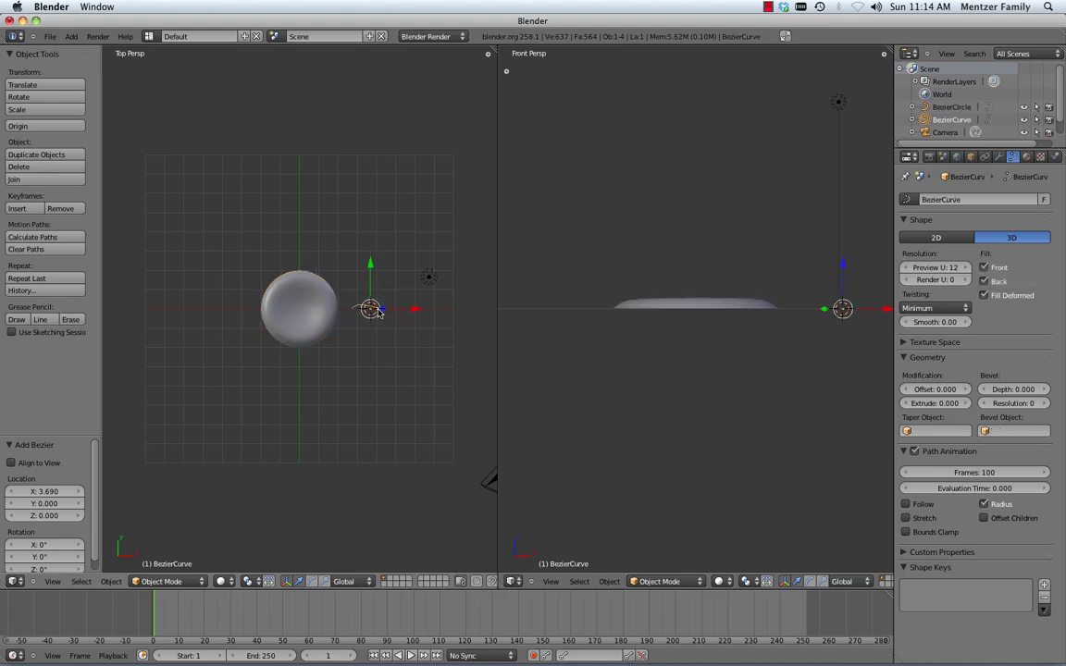
scroll(377, 313, up, 6)
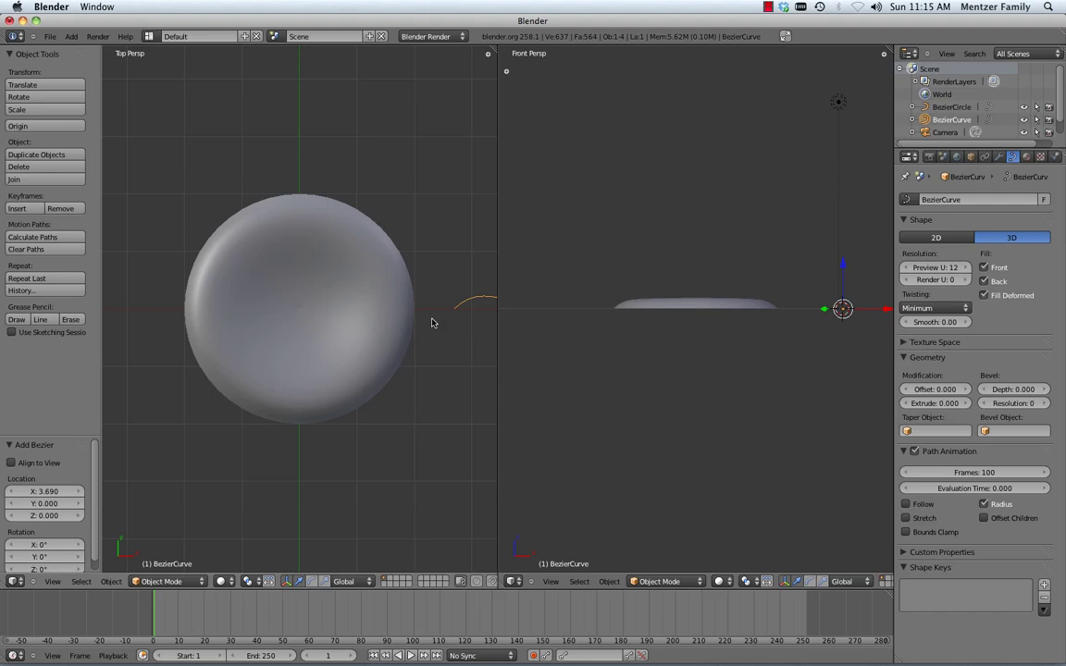
shift+middle_drag(431, 322, 308, 331)
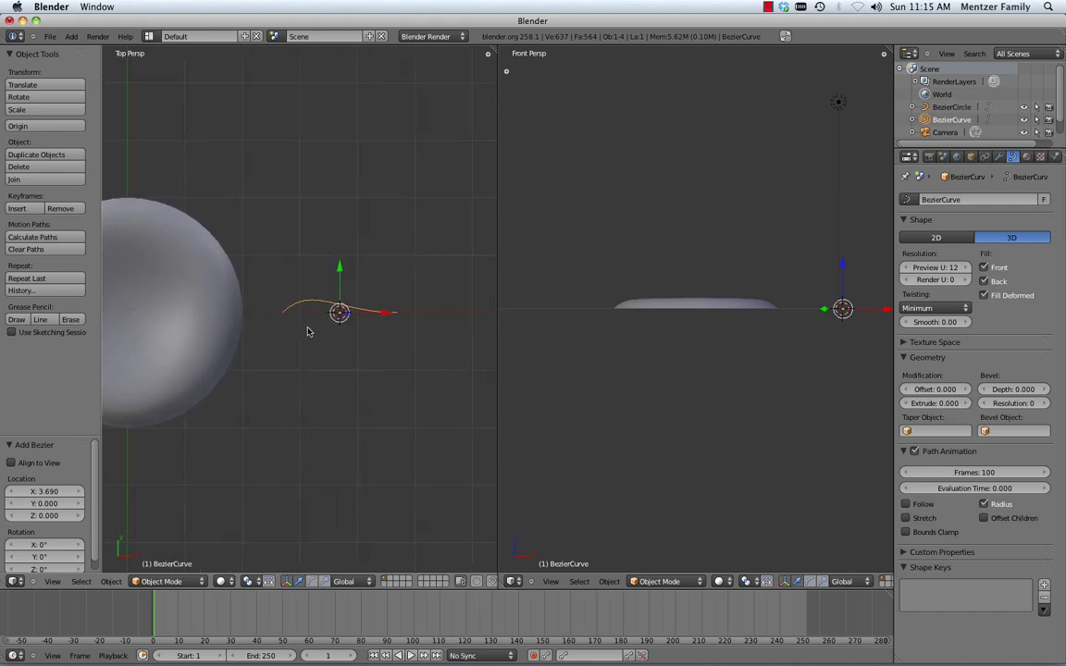
scroll(329, 329, up, 3)
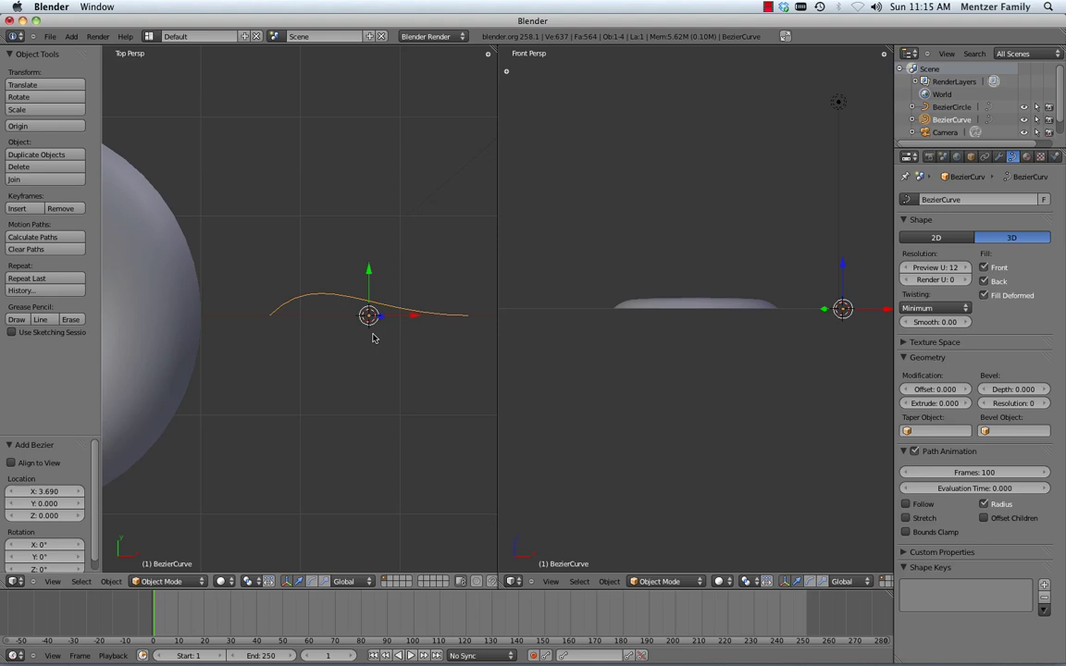
shift+middle_drag(373, 337, 348, 338)
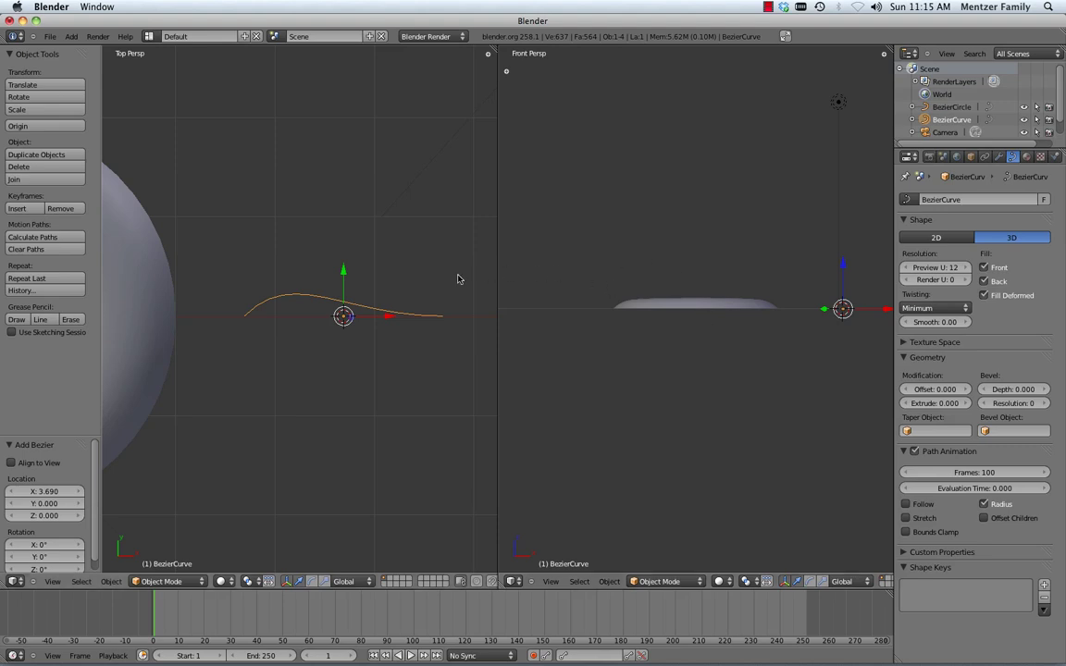
In Edit Mode, swing the left control point's handle up-left to X 0.217, Y 0.370
key(Tab)
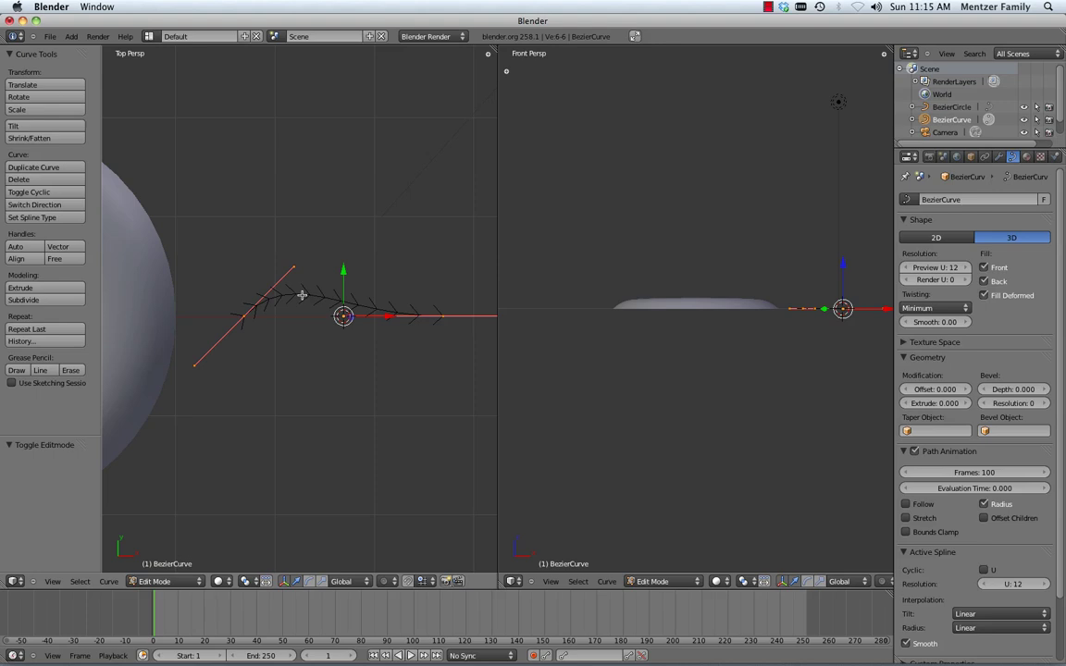
right_click(242, 316)
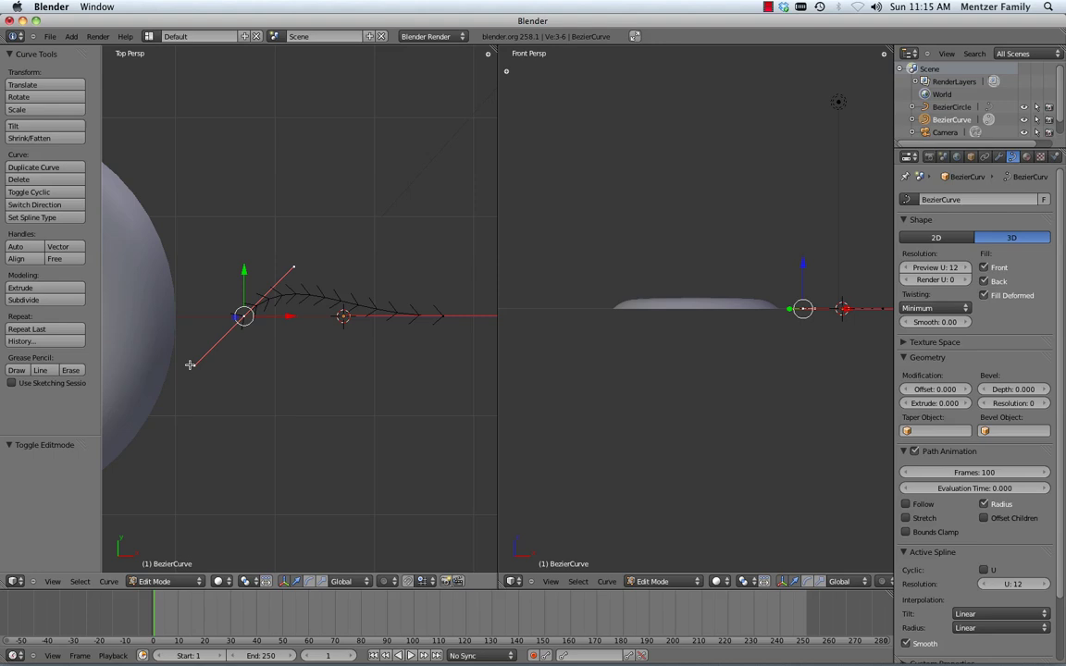
right_drag(293, 267, 316, 229)
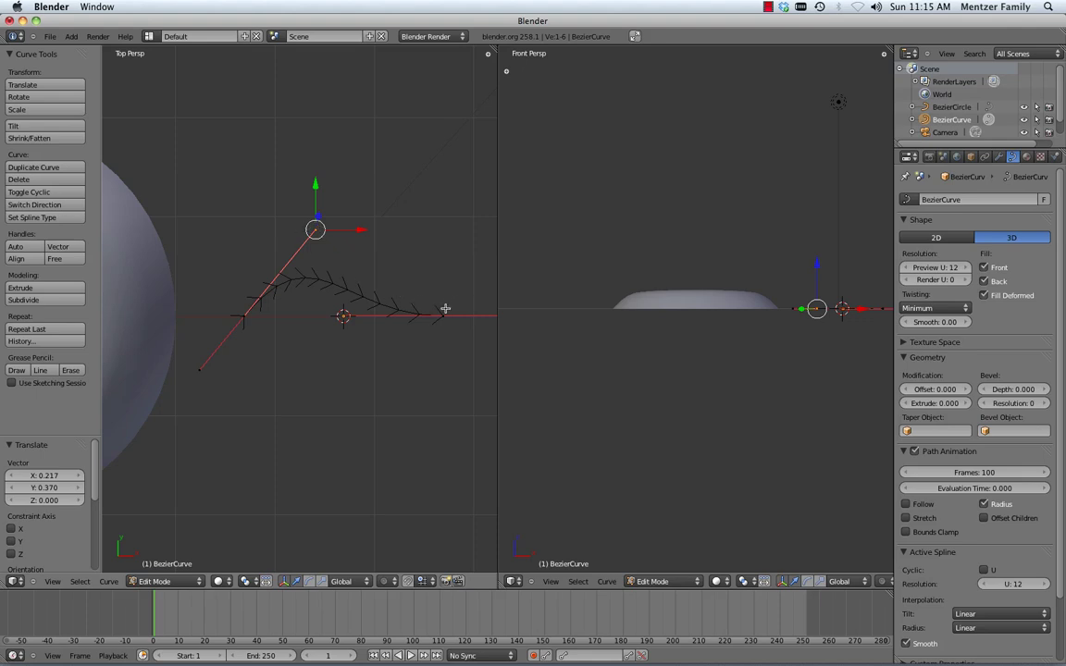
scroll(435, 328, down, 1)
scroll(436, 328, down, 1)
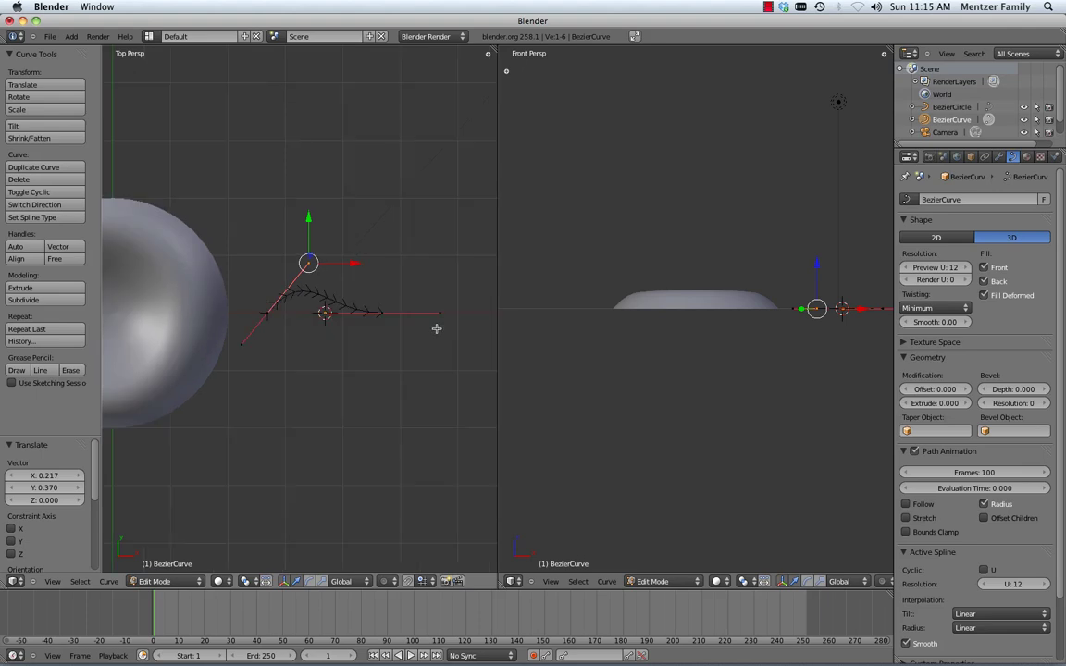
Extrude a new point up and to the right from the profile's right end
right_click(383, 313)
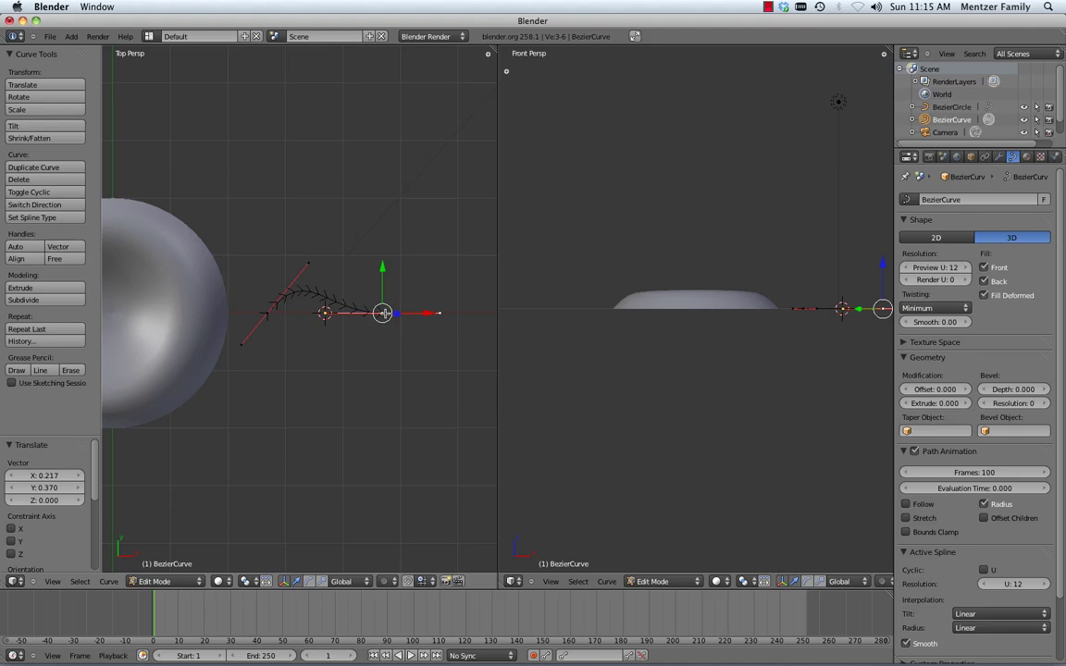
key(e)
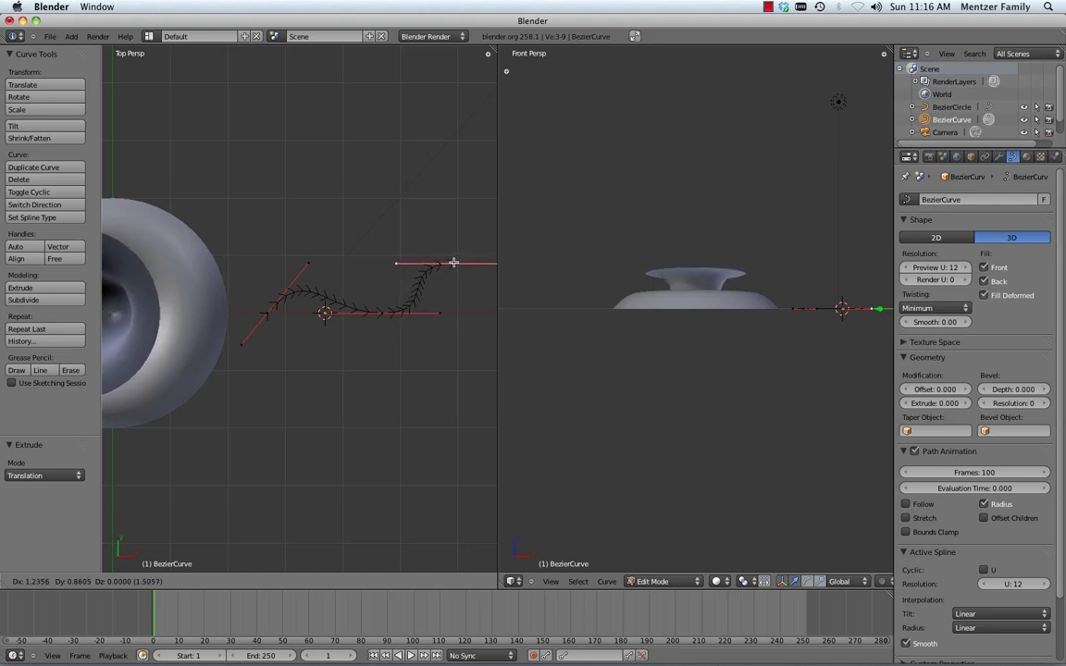
Place the extruded point and move the lower profile point down and to the left
click(454, 263)
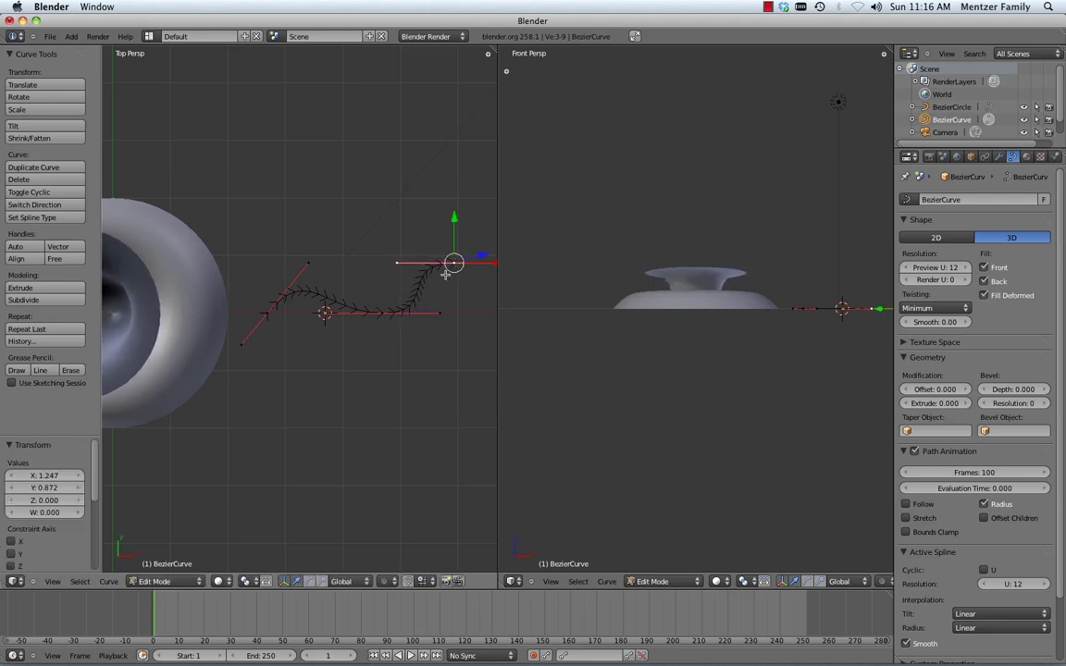
right_click(382, 313)
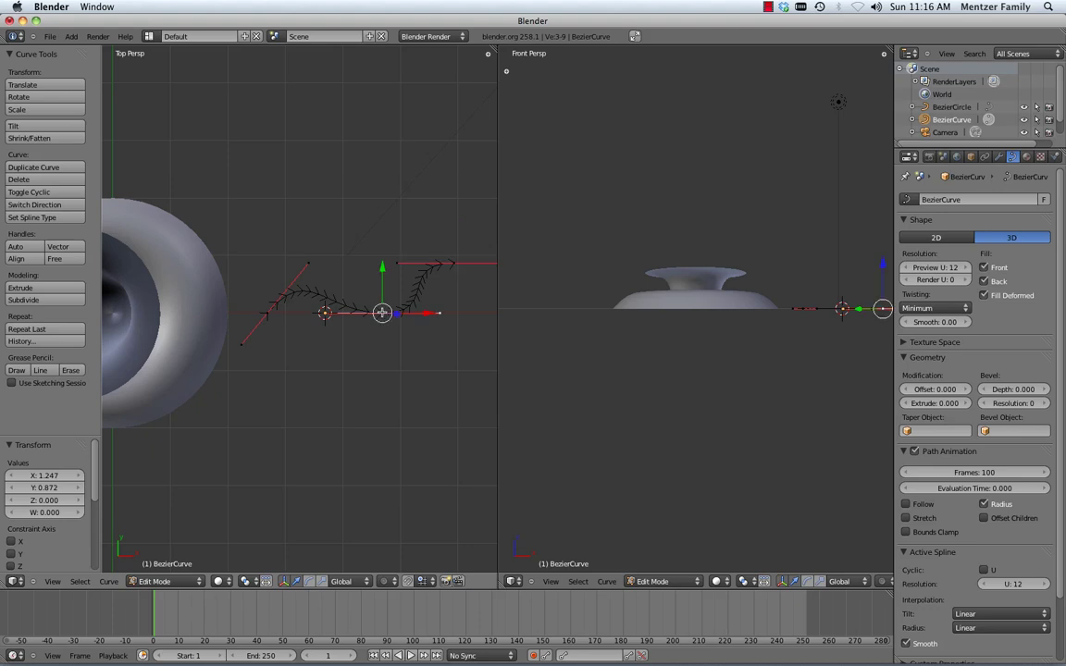
key(g)
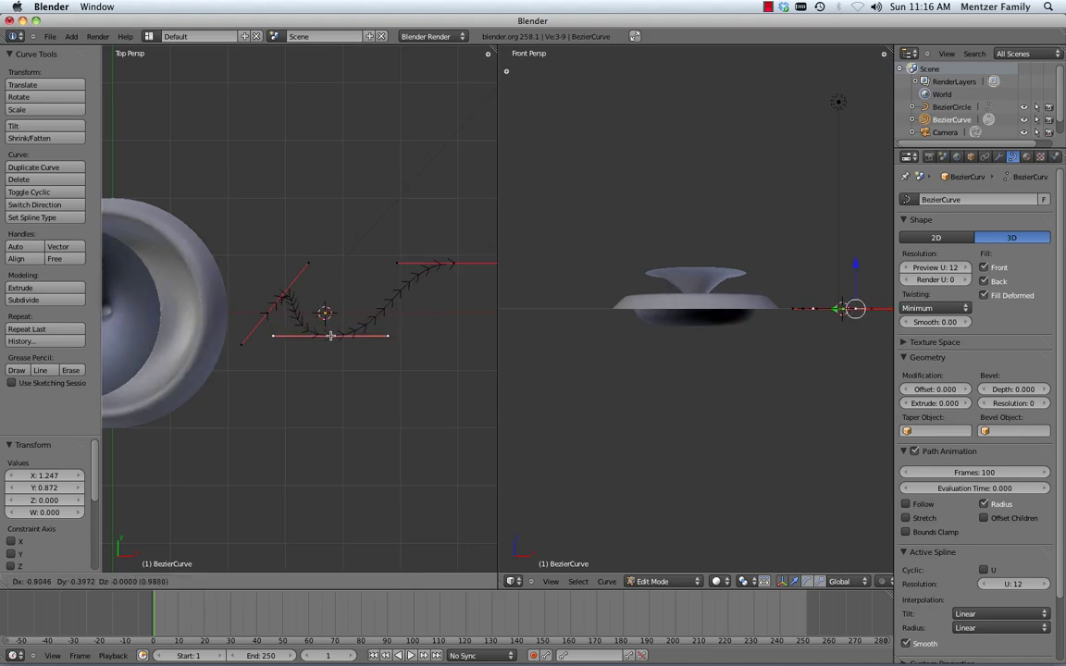
click(331, 336)
Drop the top-right profile point to X -1.158, Y -2.537, forming a rounded knob
right_click(454, 262)
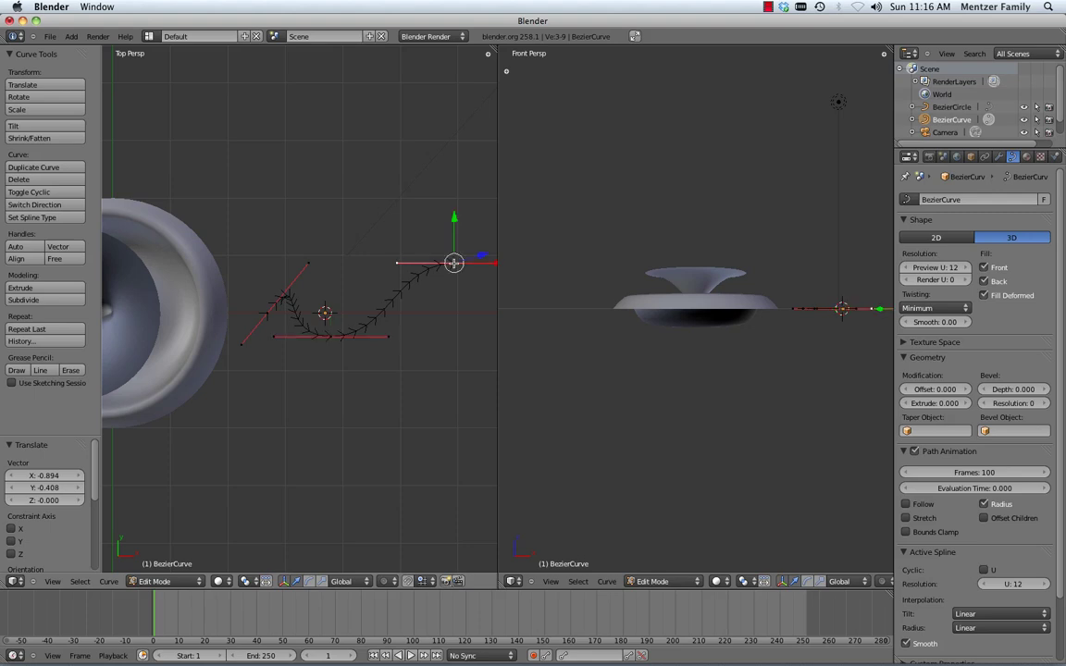
key(g)
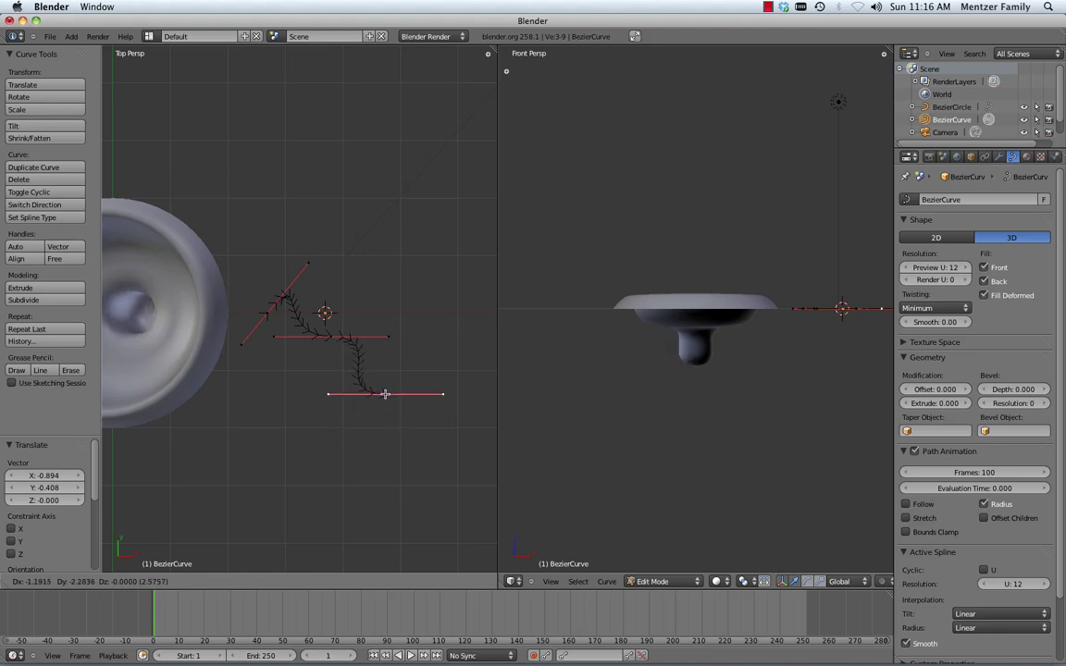
click(387, 408)
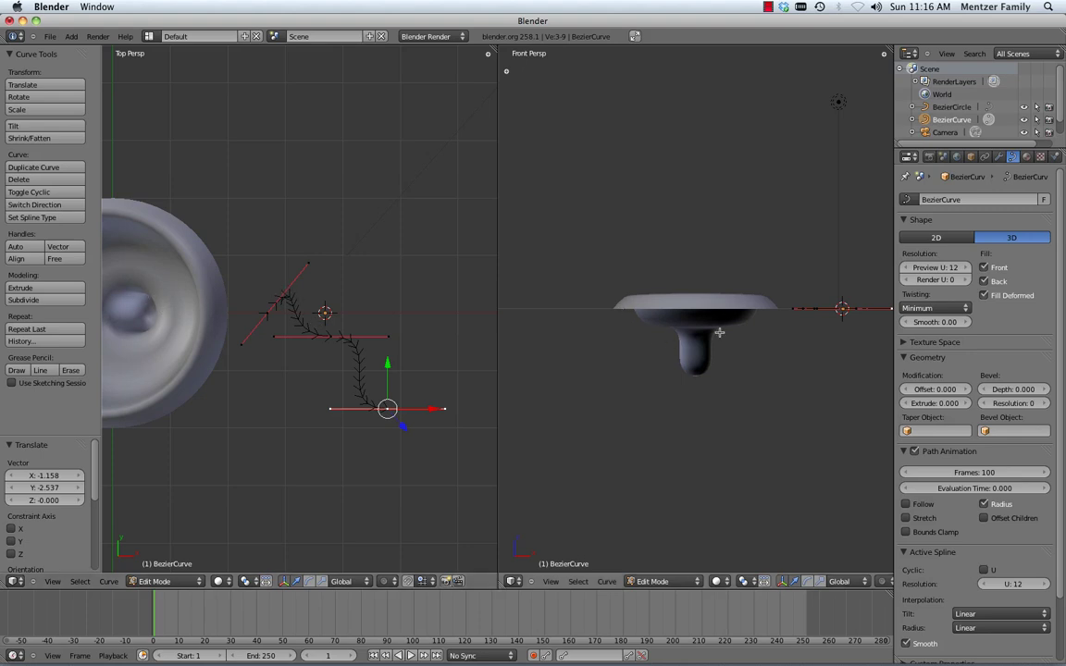
Extrude a new profile point far down and to the left from the upper end
right_click(267, 313)
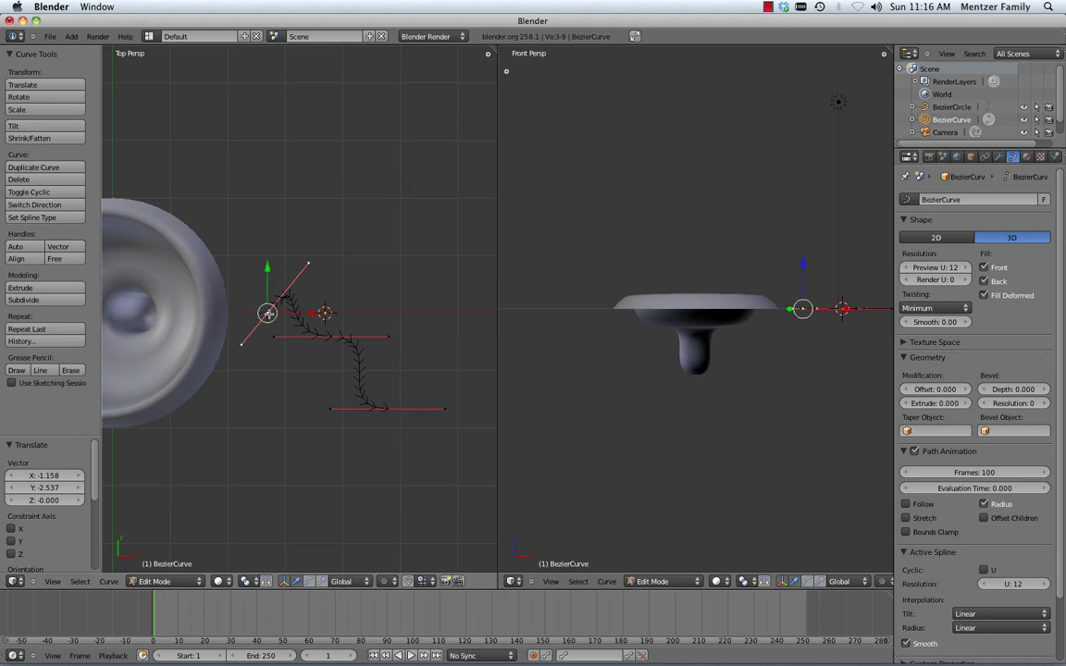
key(e)
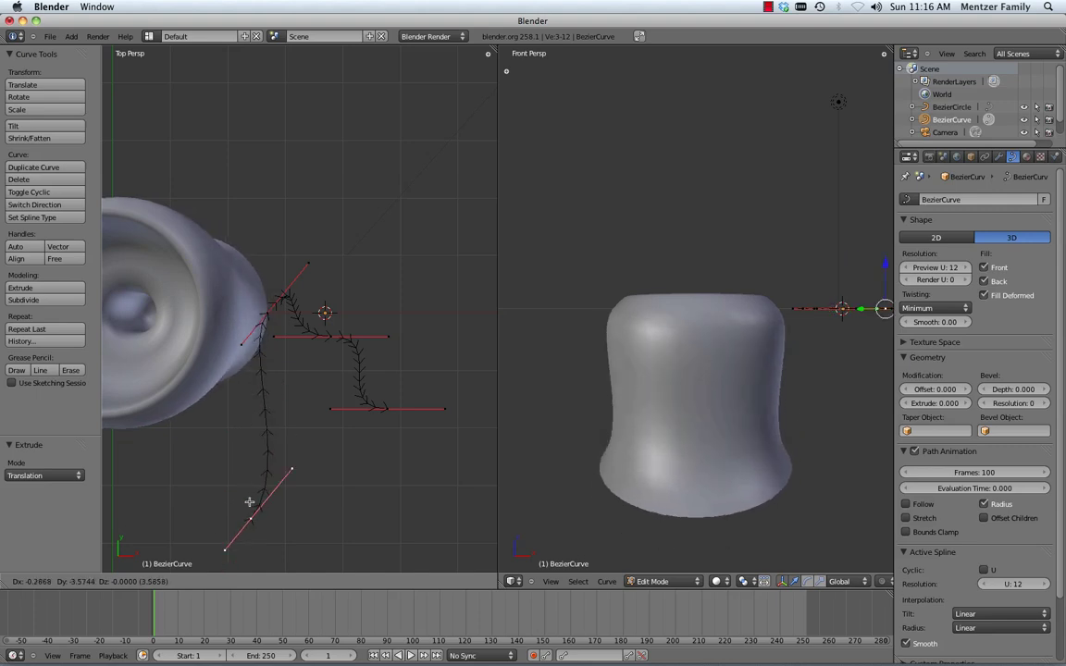
click(165, 471)
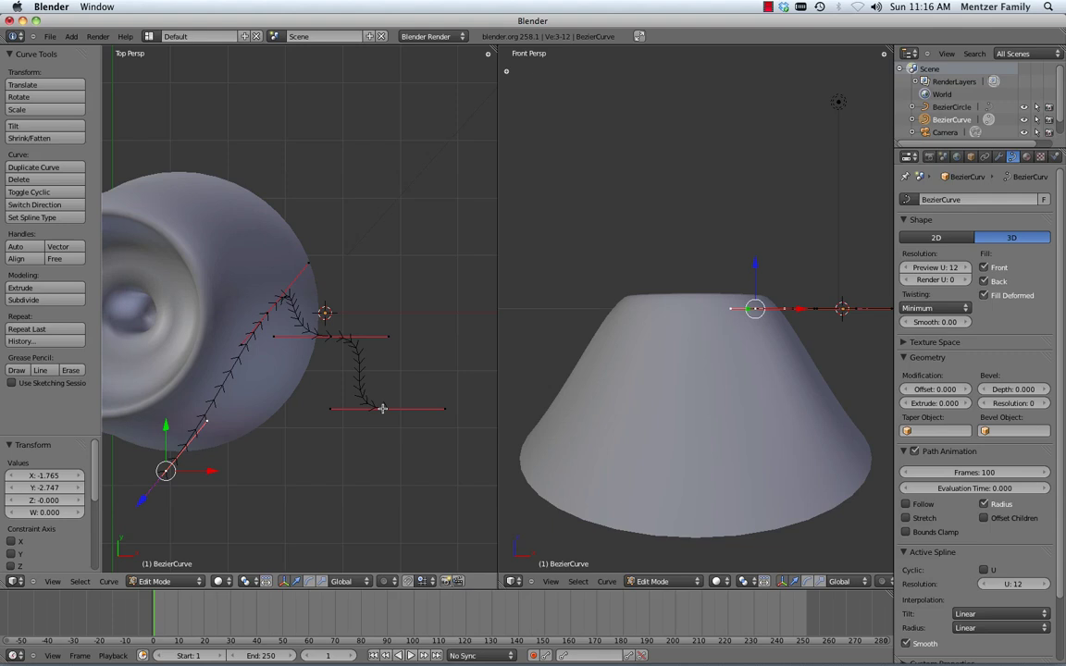
Subdivide the new segment and shift its midpoint by X 0.342, Y -0.232 to flare the bell
shift+right_click(267, 315)
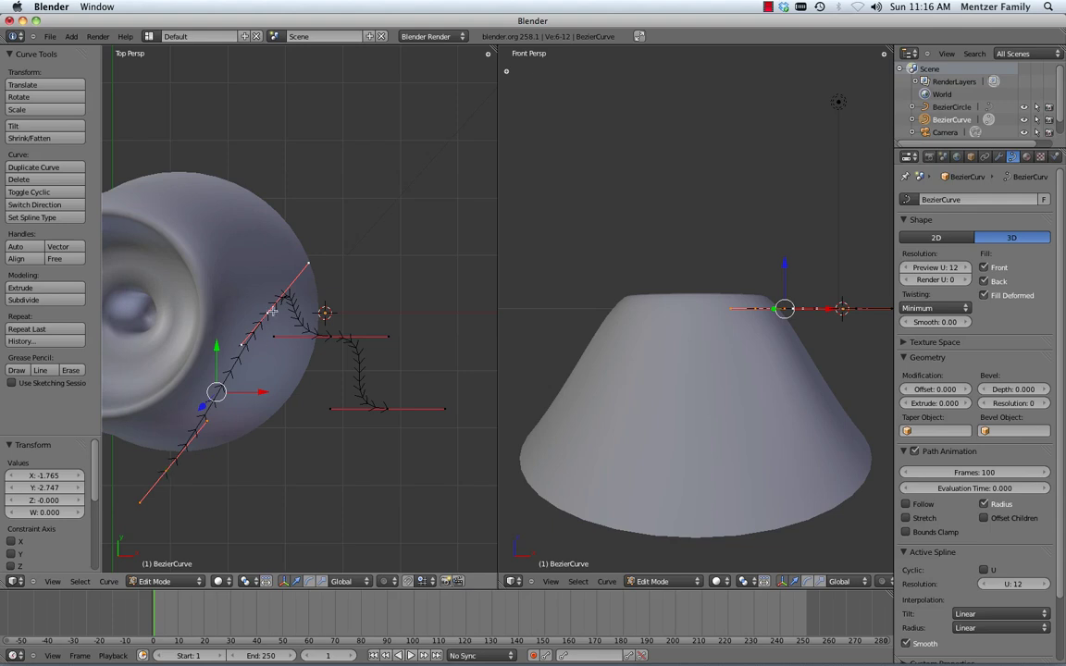
key(w)
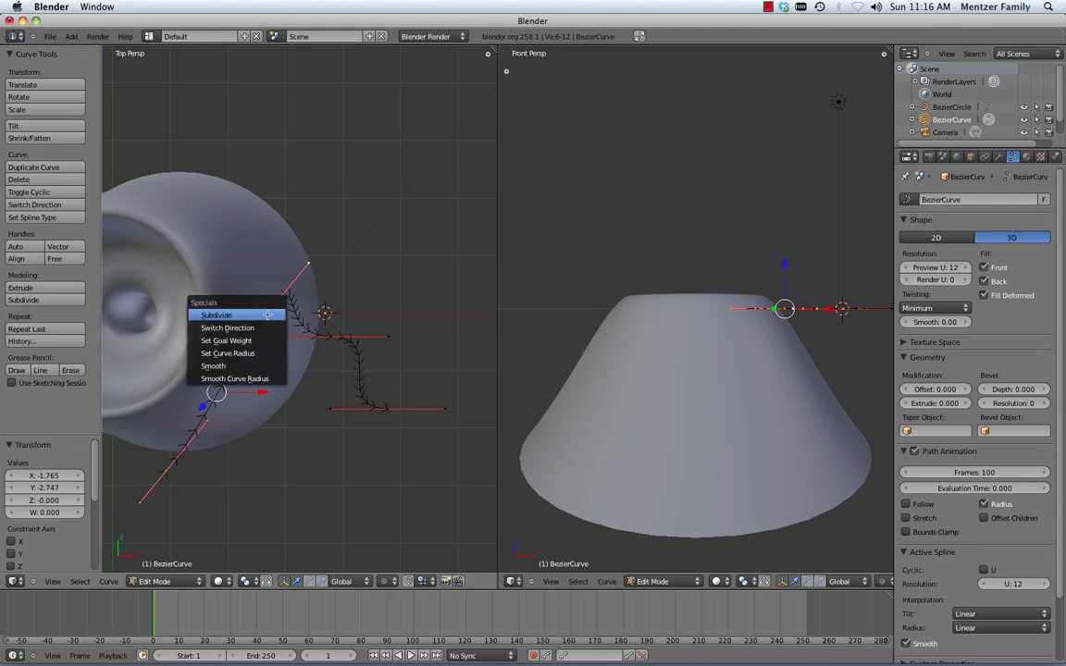
click(248, 315)
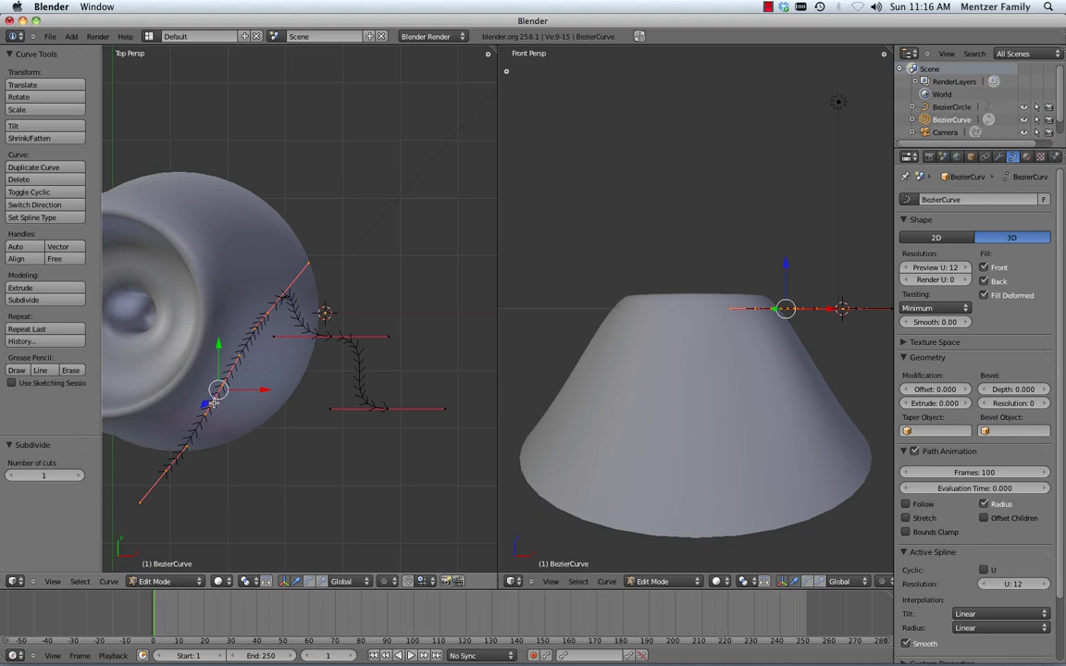
key(g)
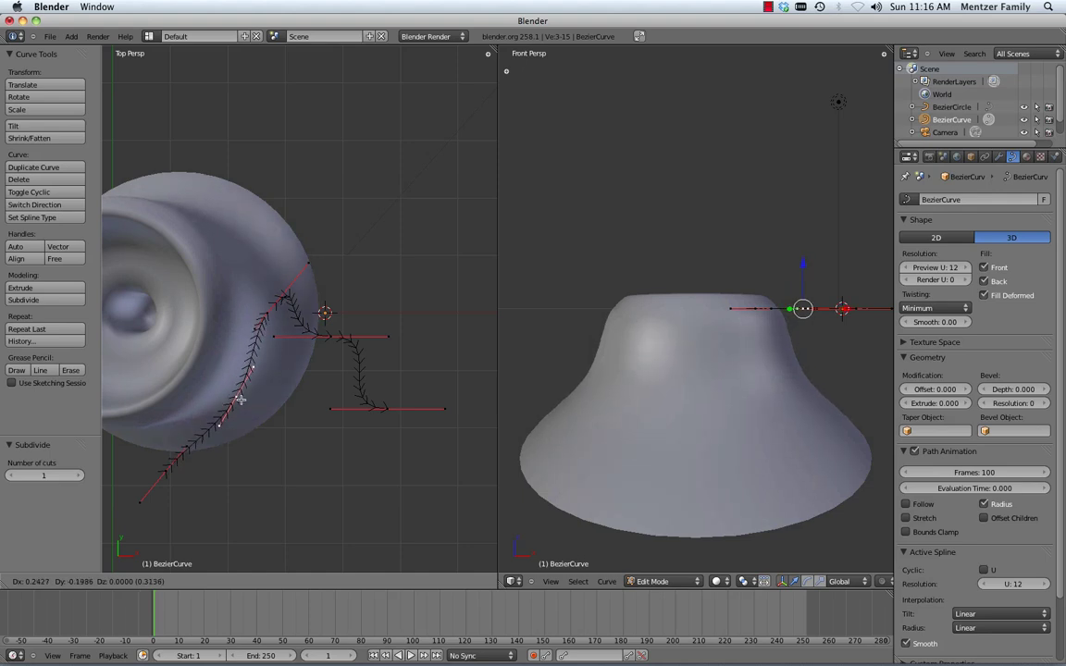
click(246, 401)
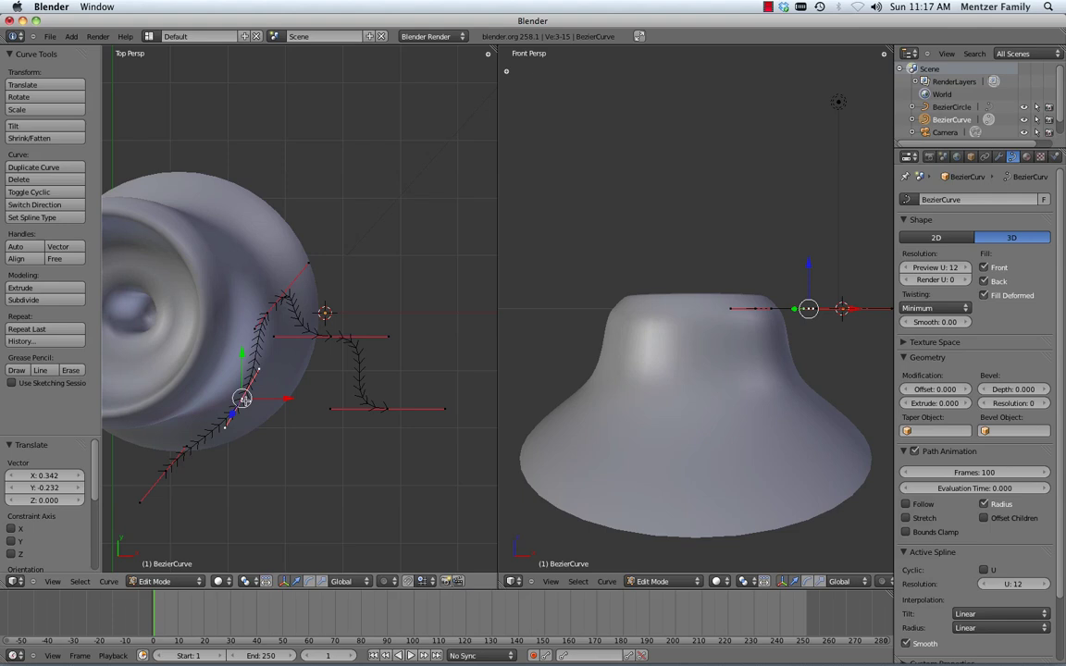
Set the selected handles and then the remaining profile points to Vector handle type
key(v)
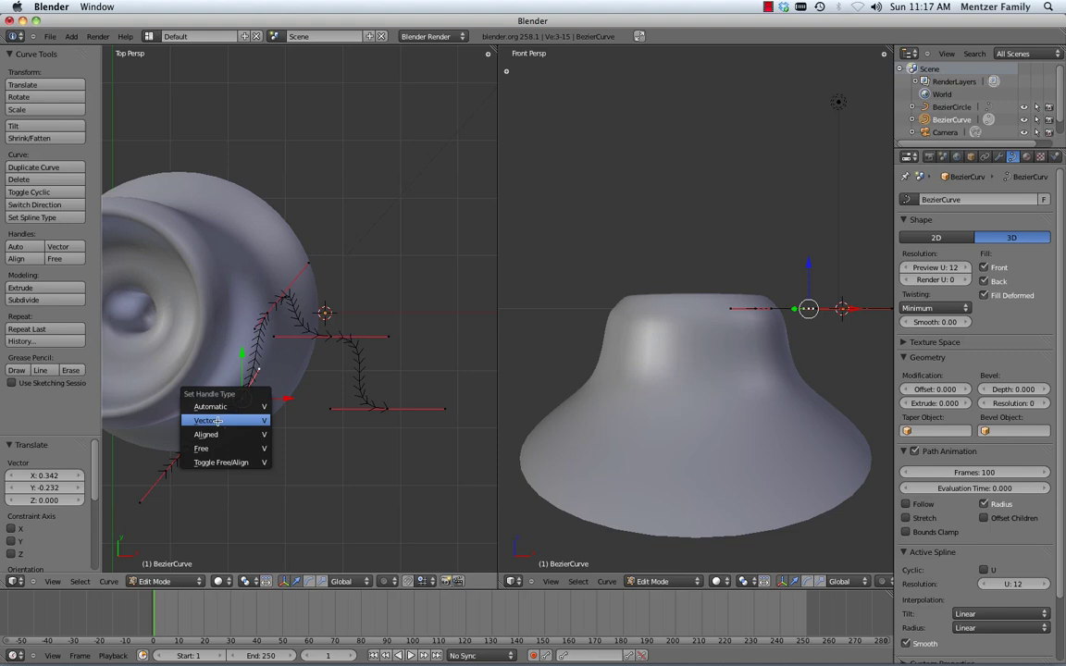
click(216, 421)
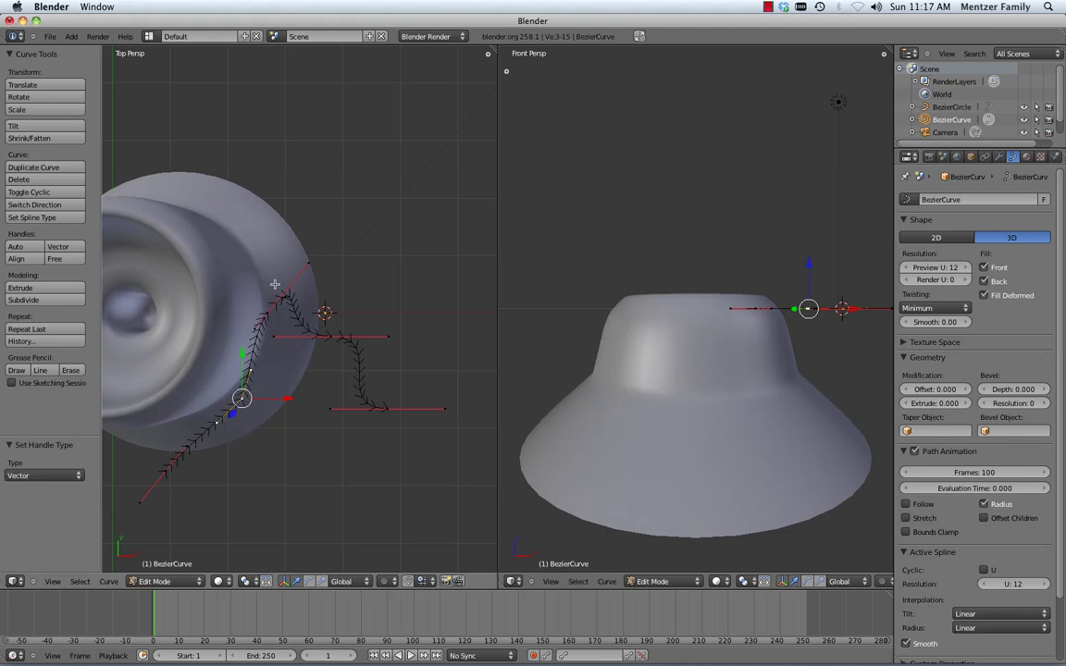
right_click(164, 472)
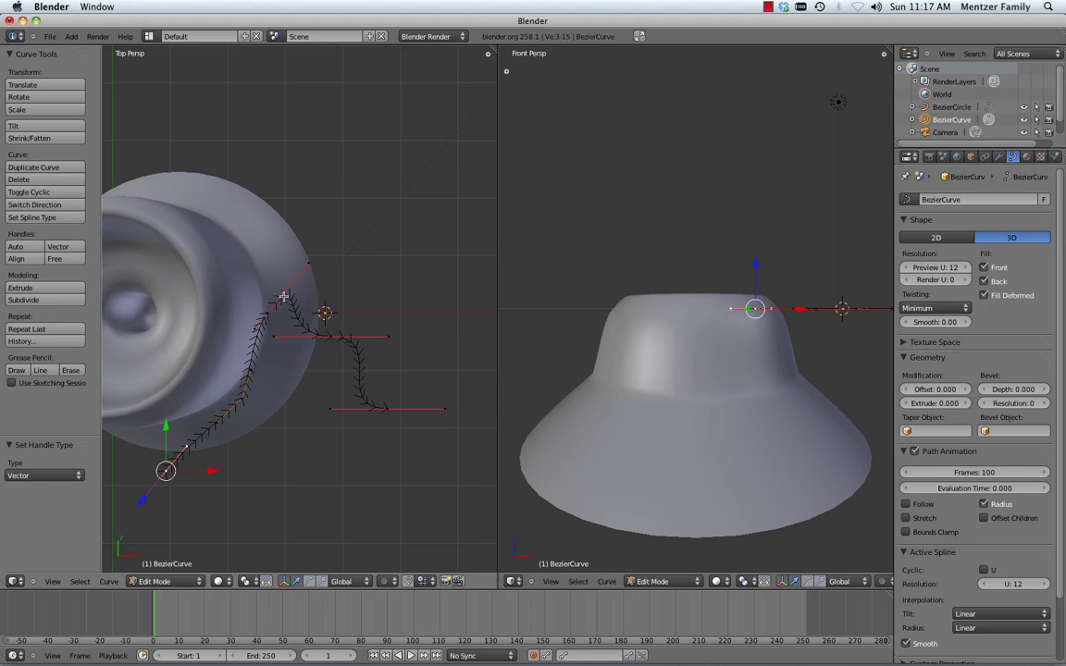
right_click(216, 392)
shift+right_click(332, 336)
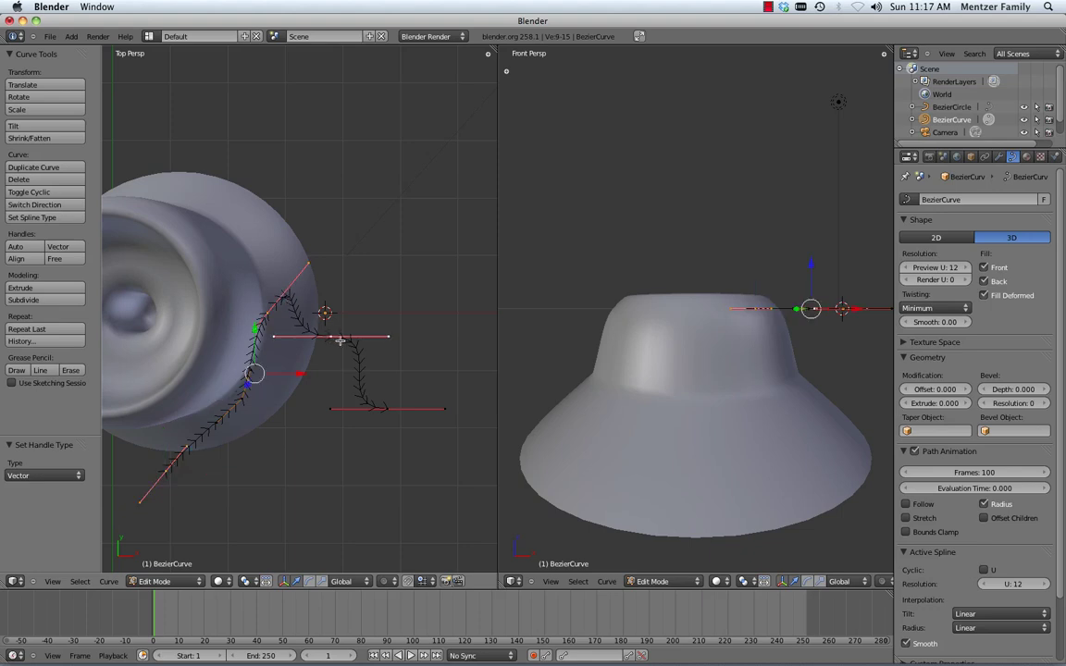
shift+right_click(387, 409)
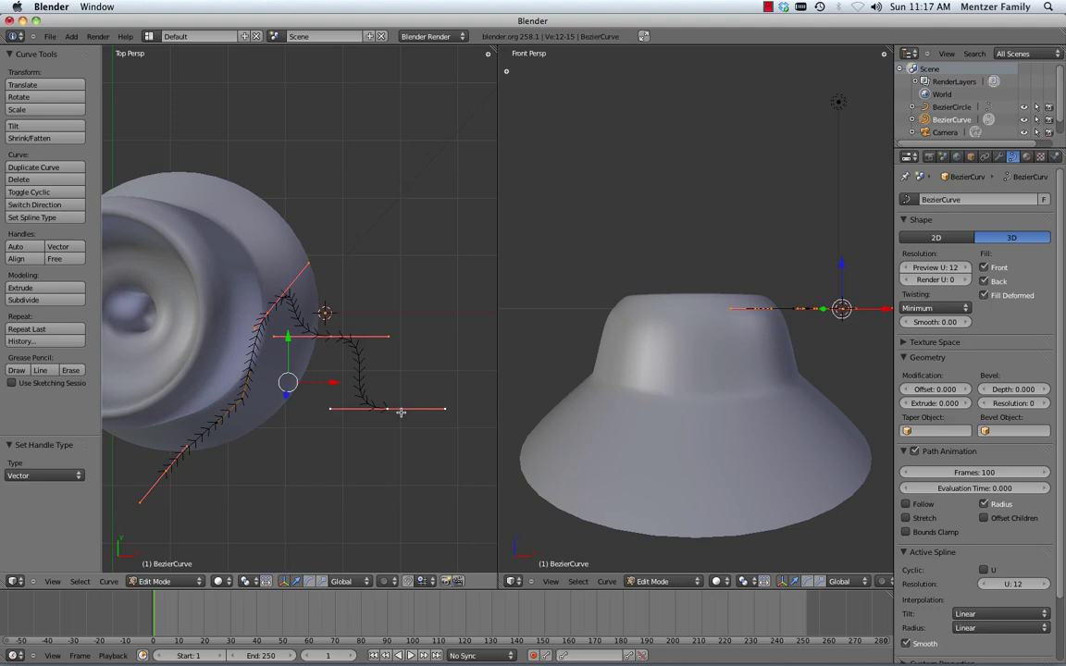
key(v)
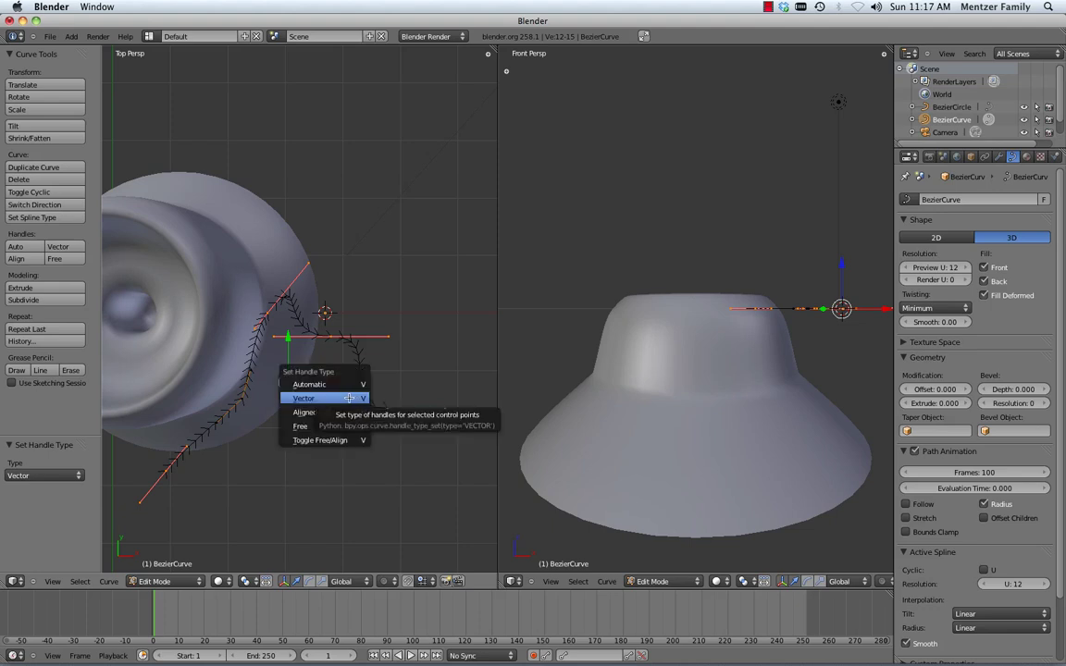
click(346, 398)
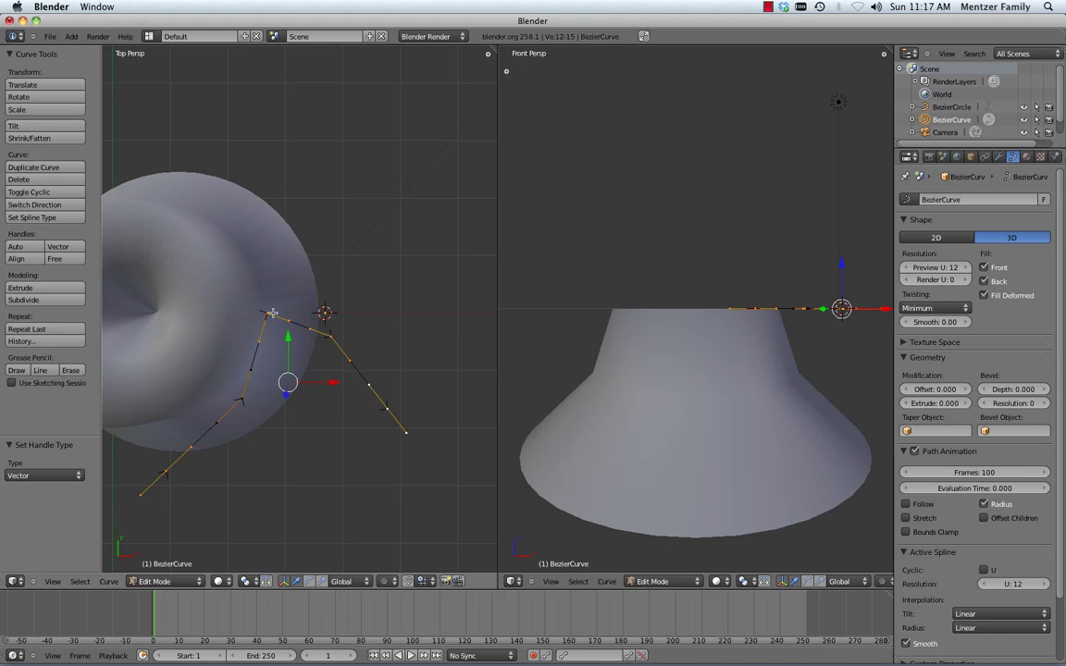
Move a lower handle point X 0.309 to a new position
right_click(241, 400)
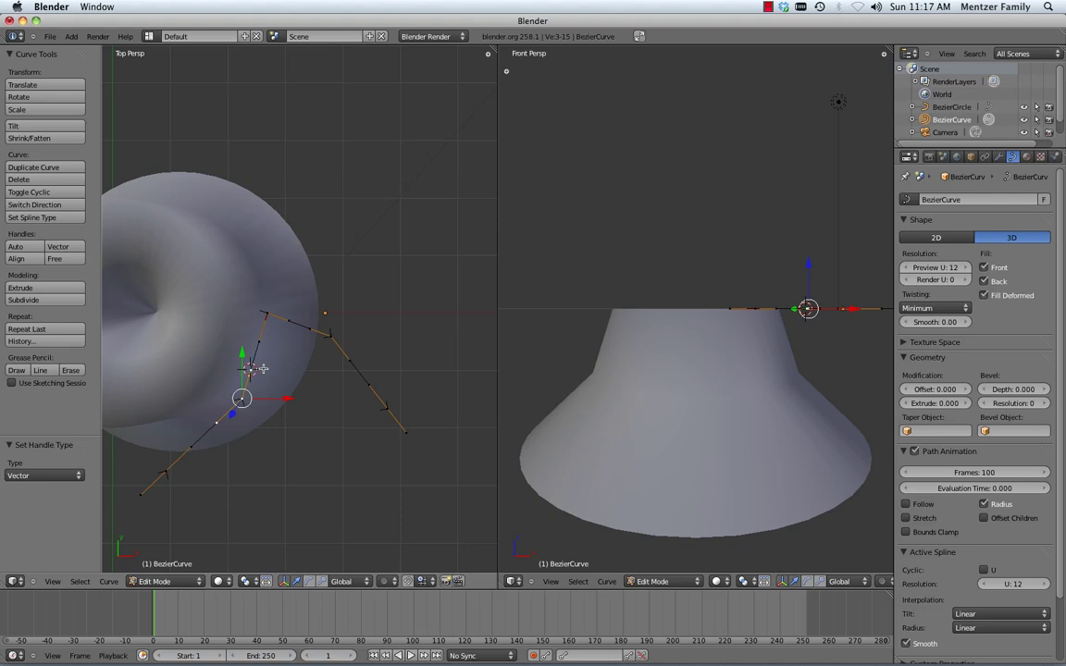
key(g)
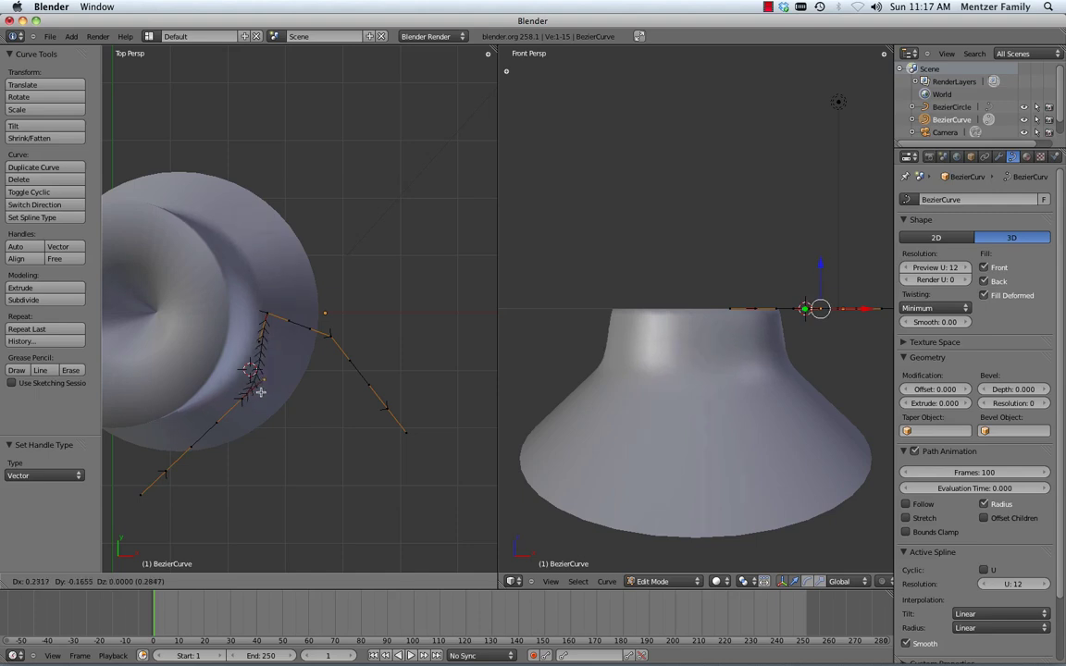
click(275, 369)
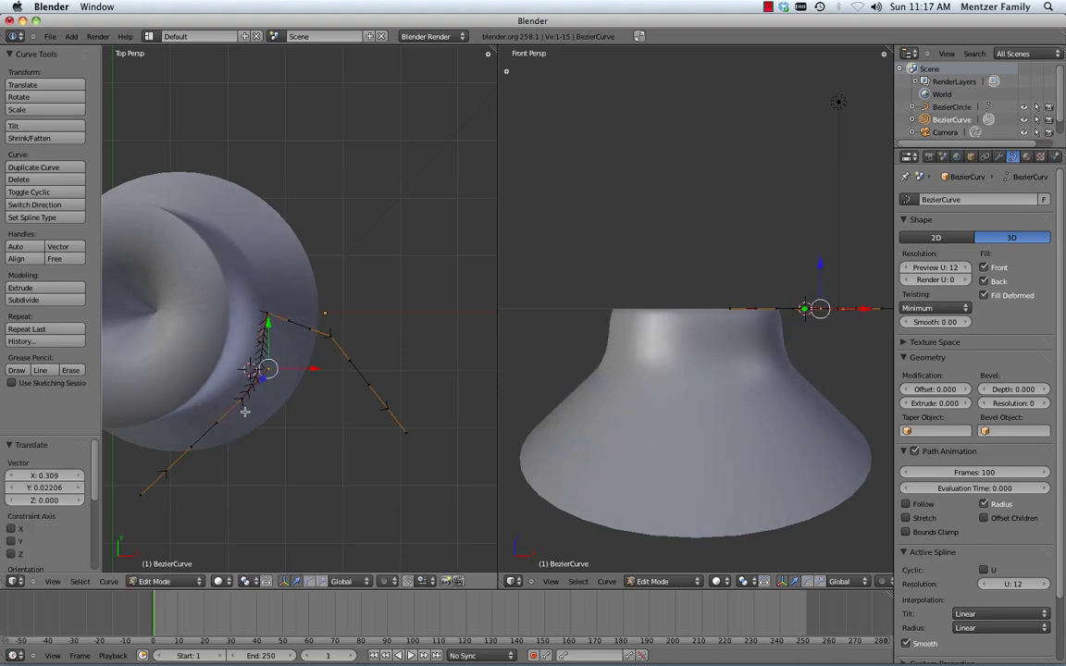
Raise a lower profile point 0.176 along Z
right_click(217, 423)
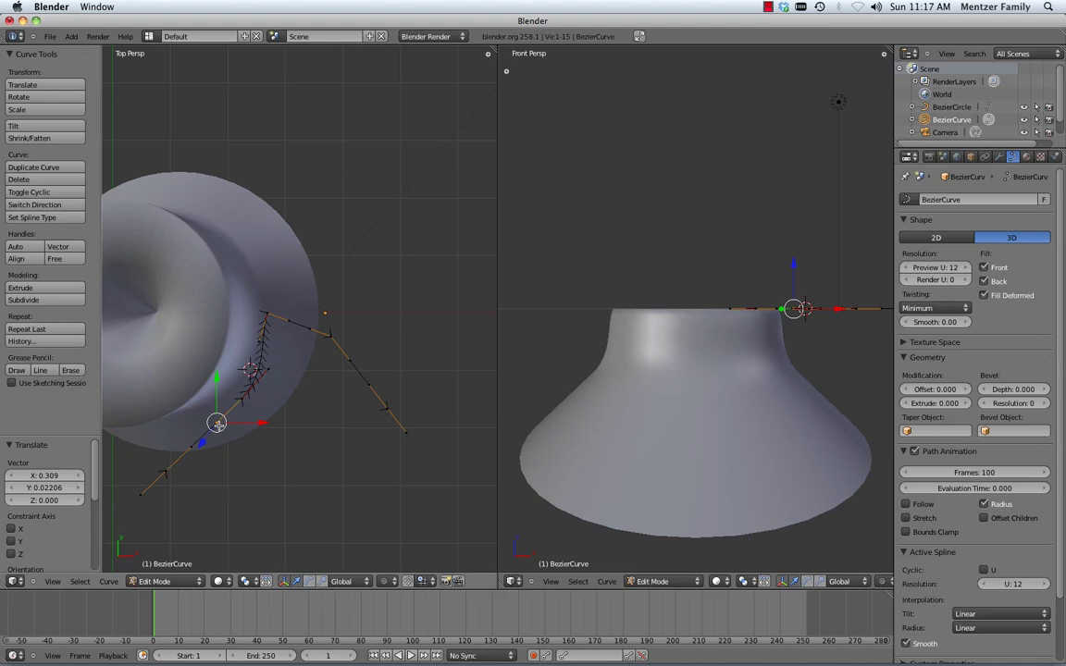
key(g)
key(z)
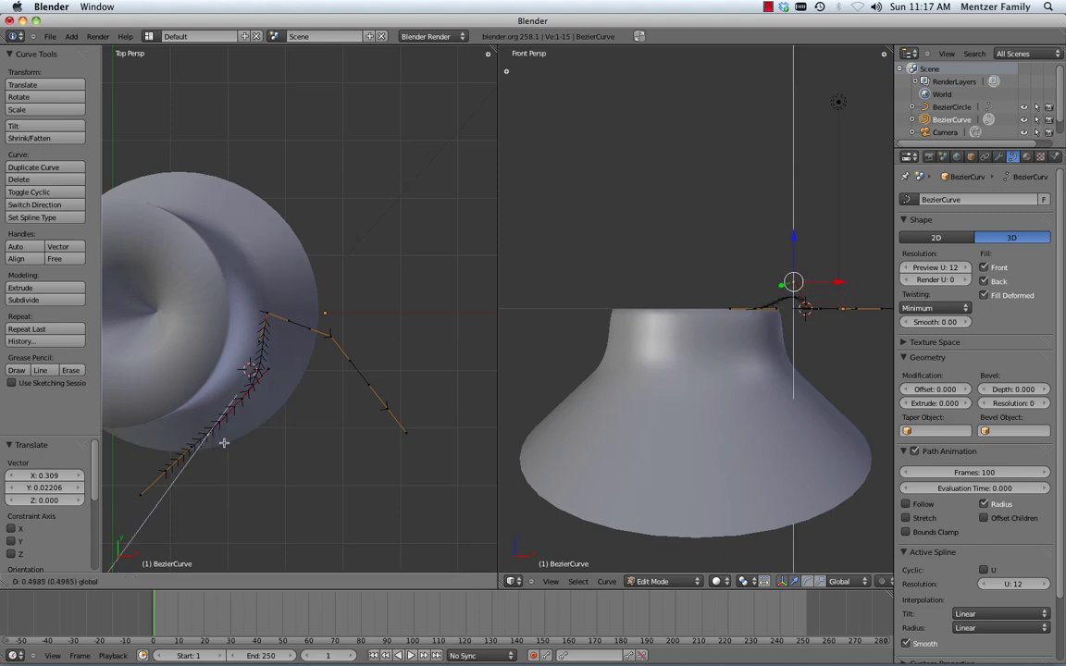
click(225, 435)
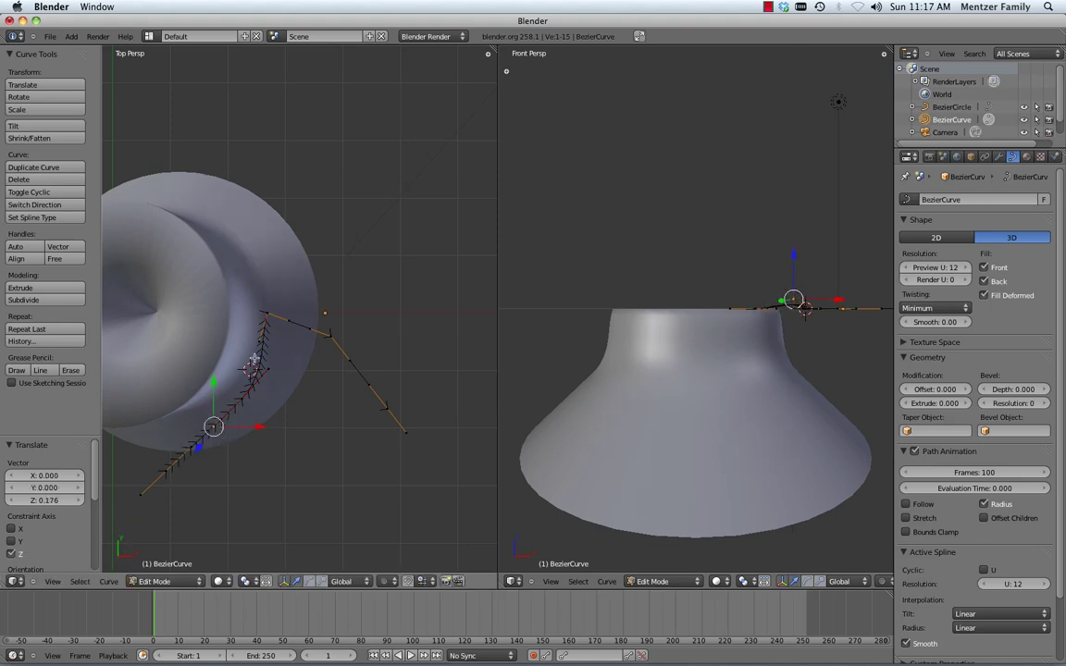